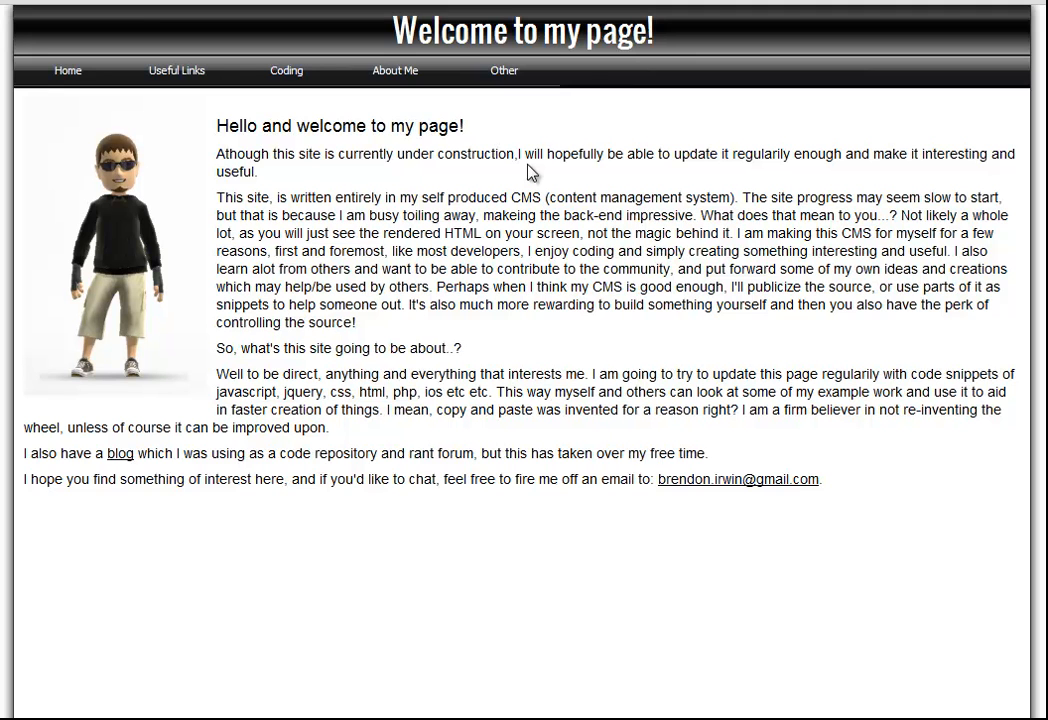
Open the site's admin page and review its sections for menus, pages, page layouts, modules and files
mouse_move(540, 72)
click(480, 137)
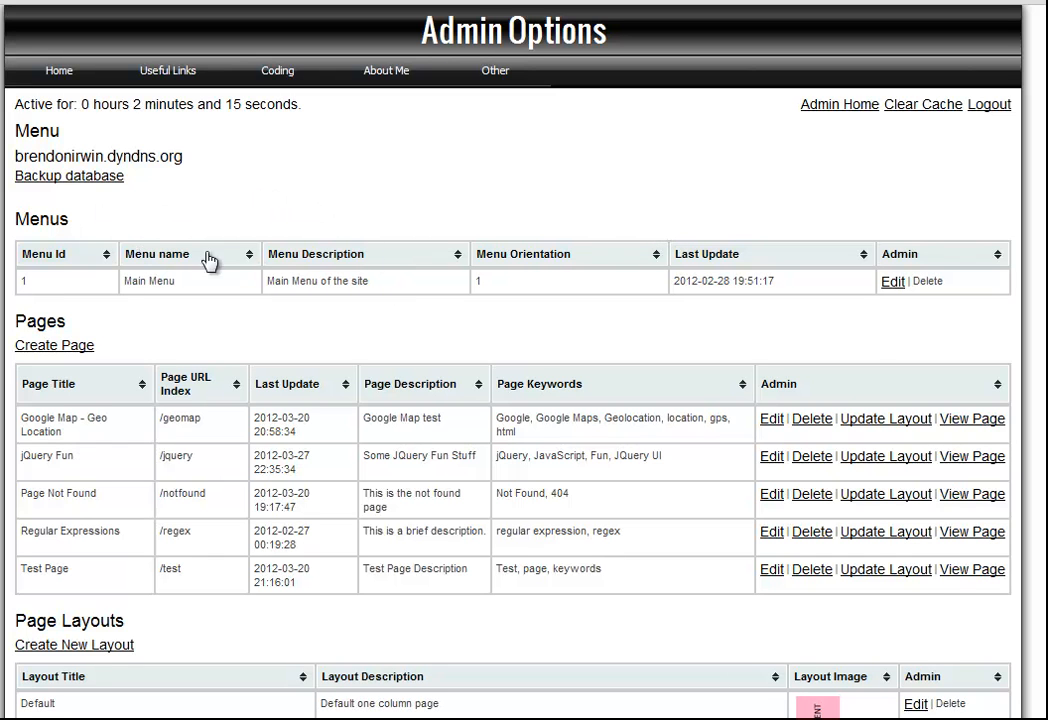
scroll(171, 288, down, 2)
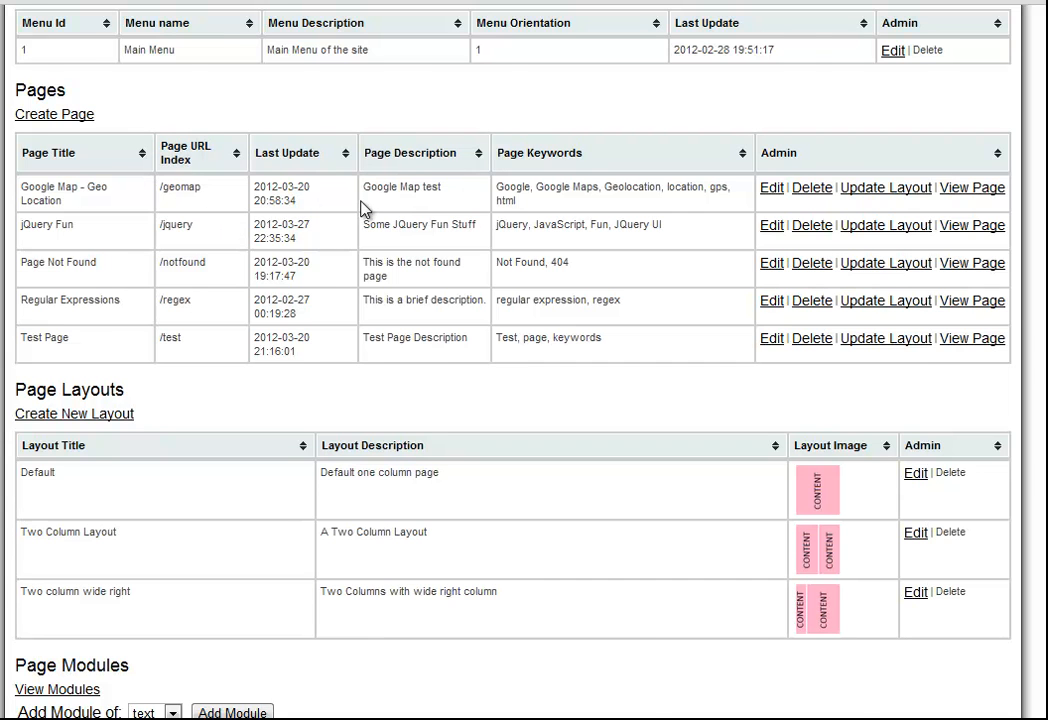
scroll(365, 210, down, 2)
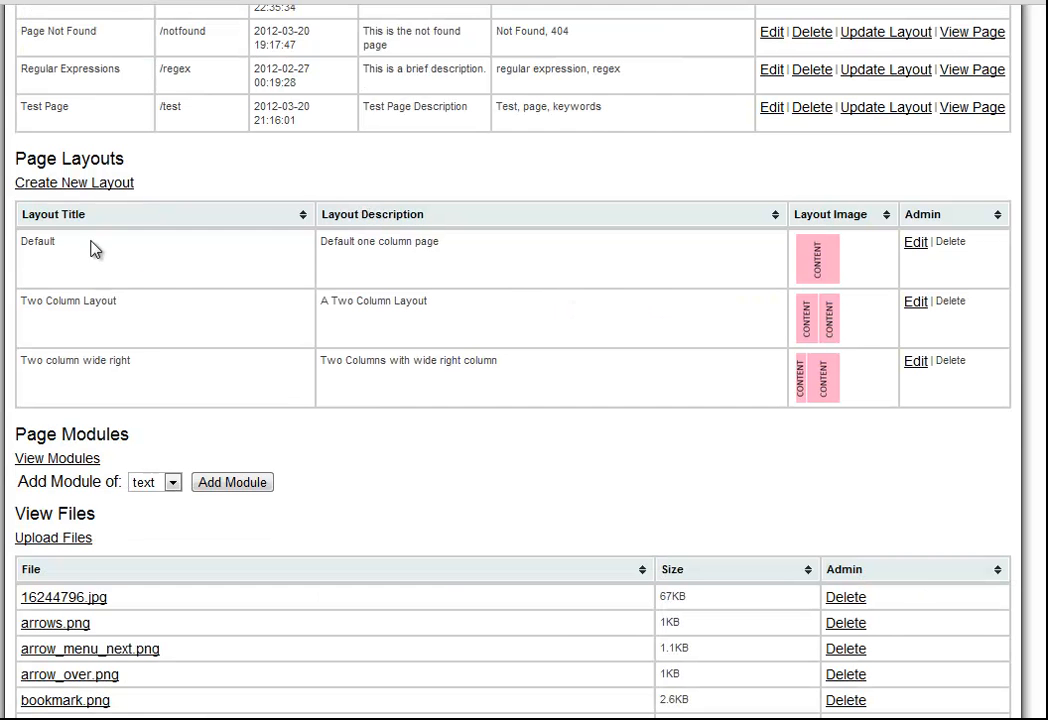
scroll(210, 210, down, 2)
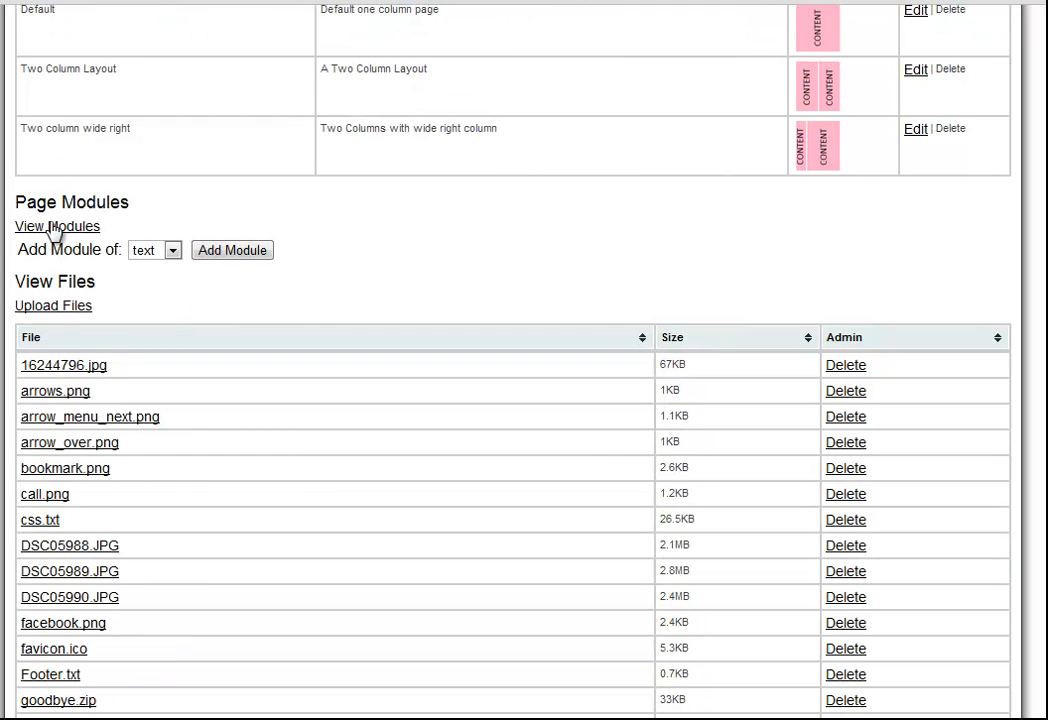
scroll(105, 199, down, 5)
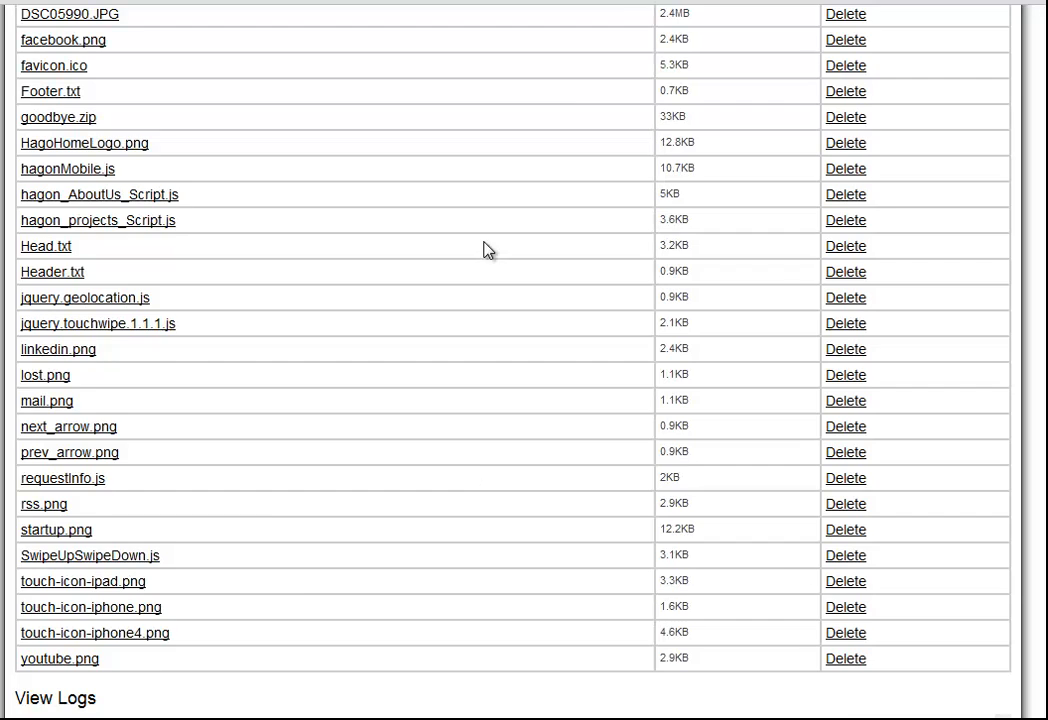
scroll(490, 245, up, 12)
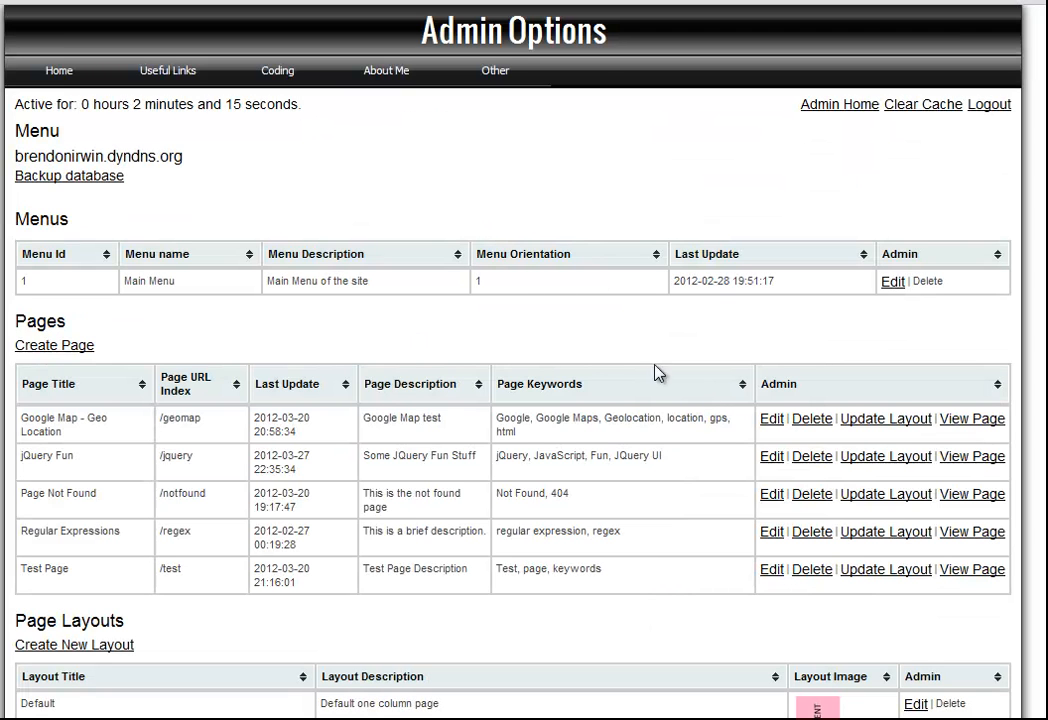
Start a new page with the title "Demo Page" and the URL index "demo"
click(70, 350)
click(188, 226)
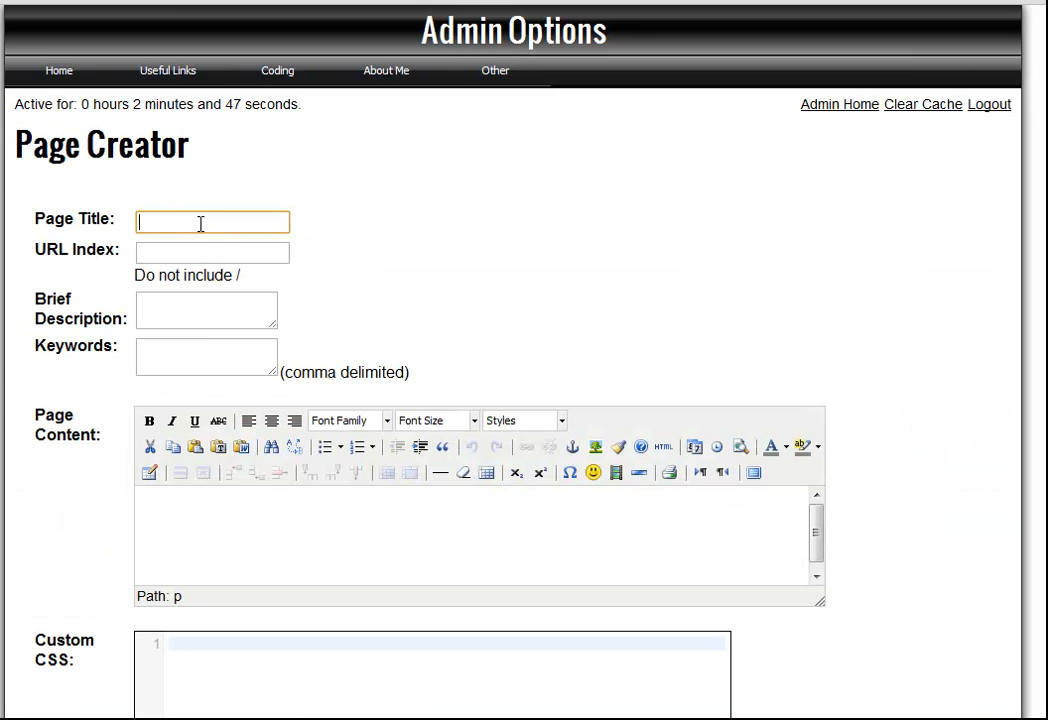
text(Demo Page)
click(250, 258)
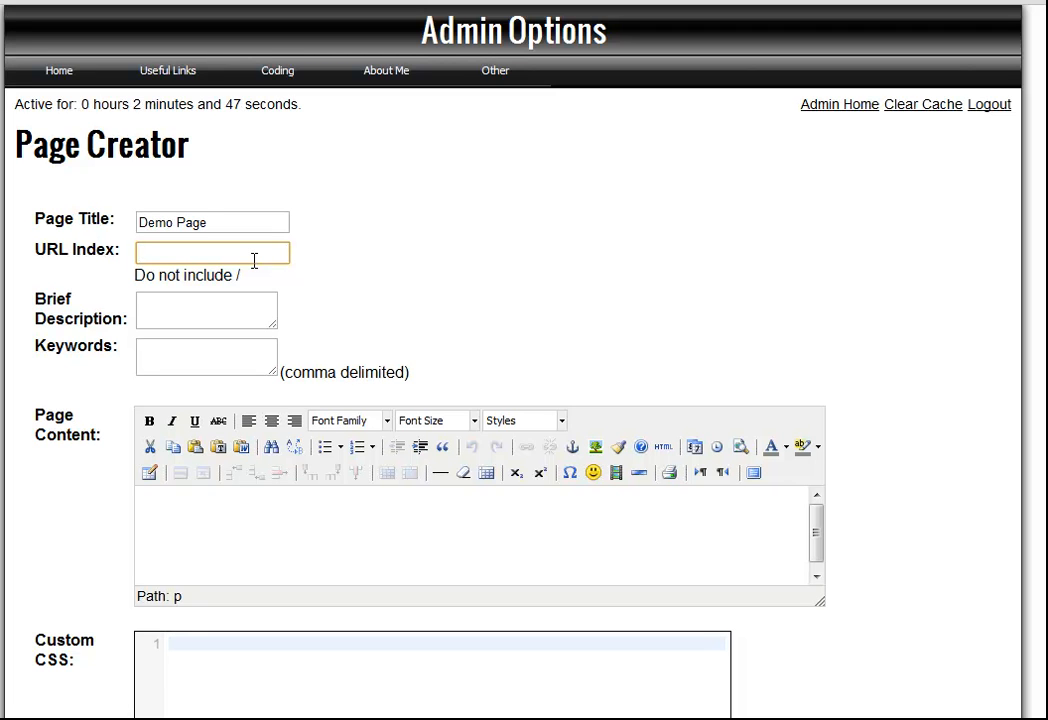
text(demo)
Fill in the page's brief description as "Brief Description" and its keywords as "Key words"
click(244, 311)
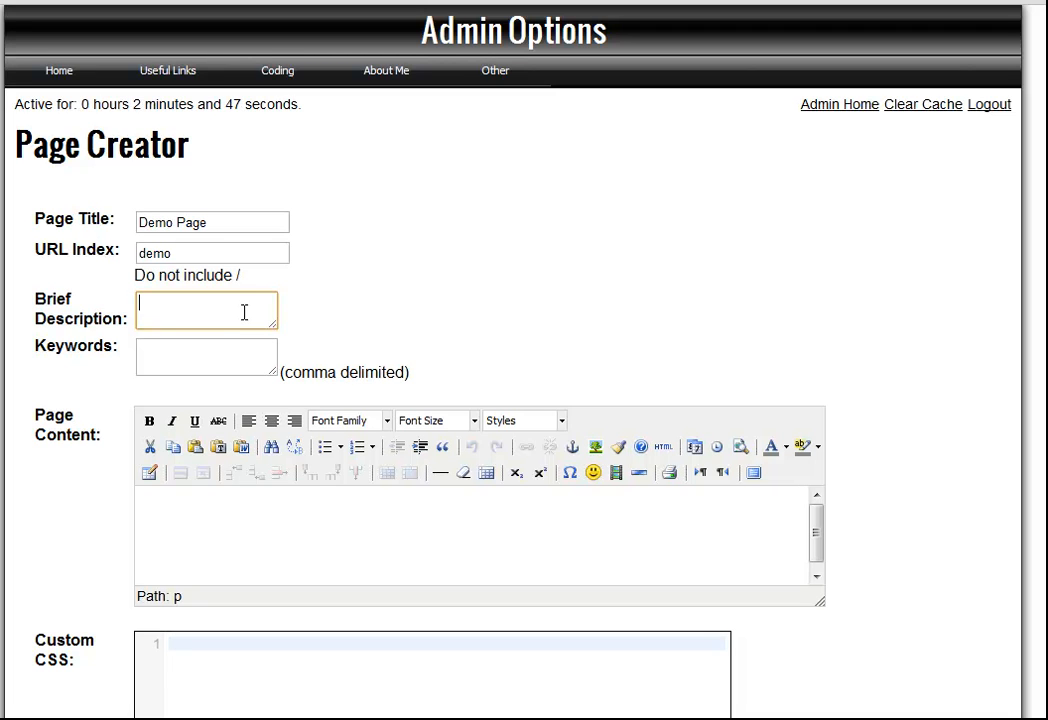
text(Brief Description)
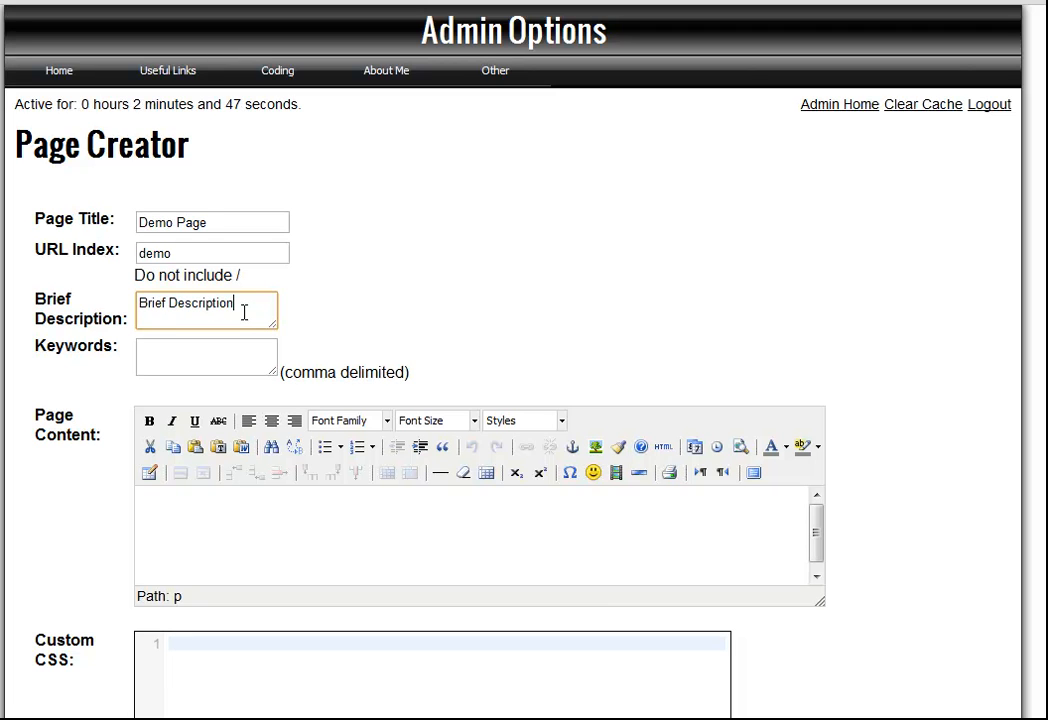
click(266, 367)
text(Key words)
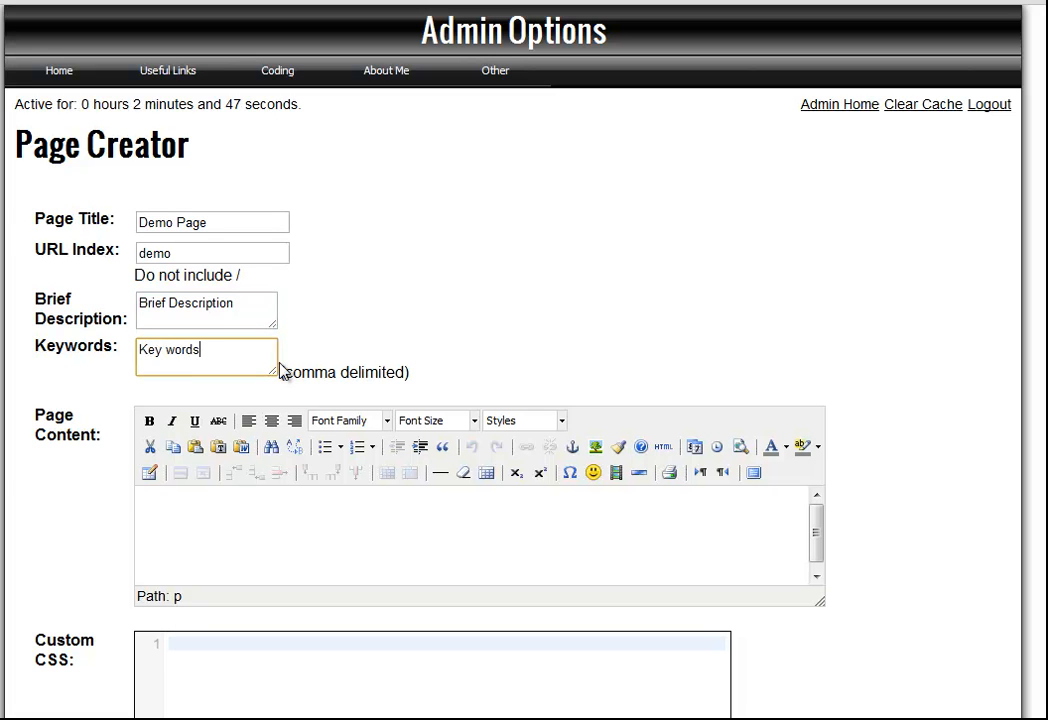
Enter "Basic Page Content for our demo" as the page content and submit the new page
scroll(469, 272, down, 3)
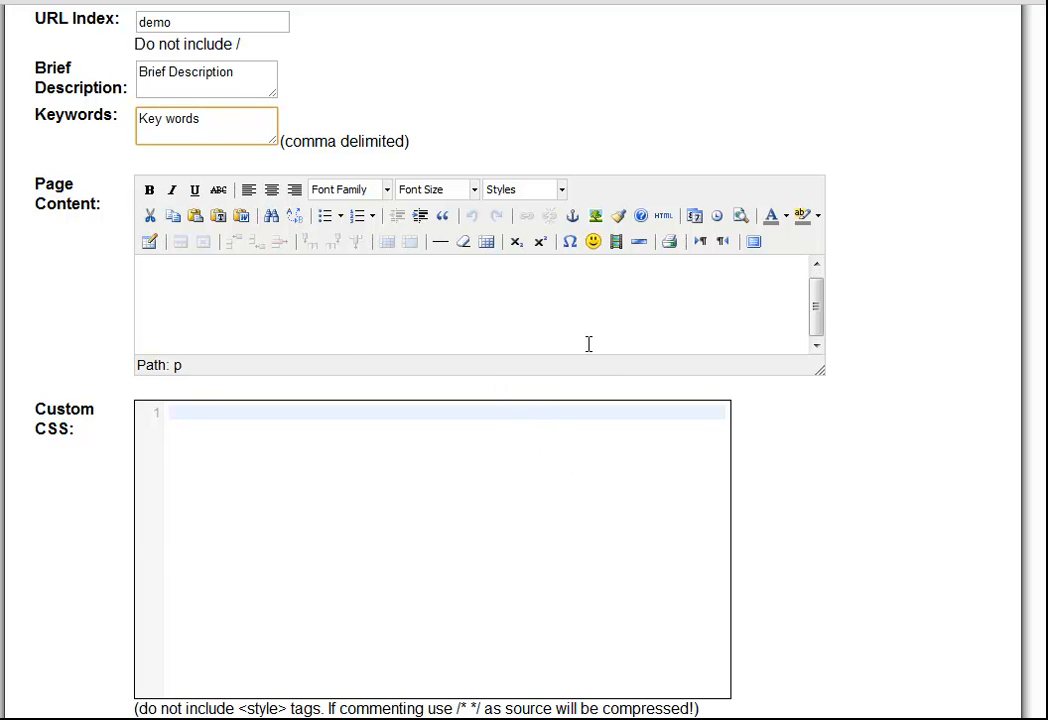
scroll(592, 350, down, 3)
scroll(420, 322, up, 6)
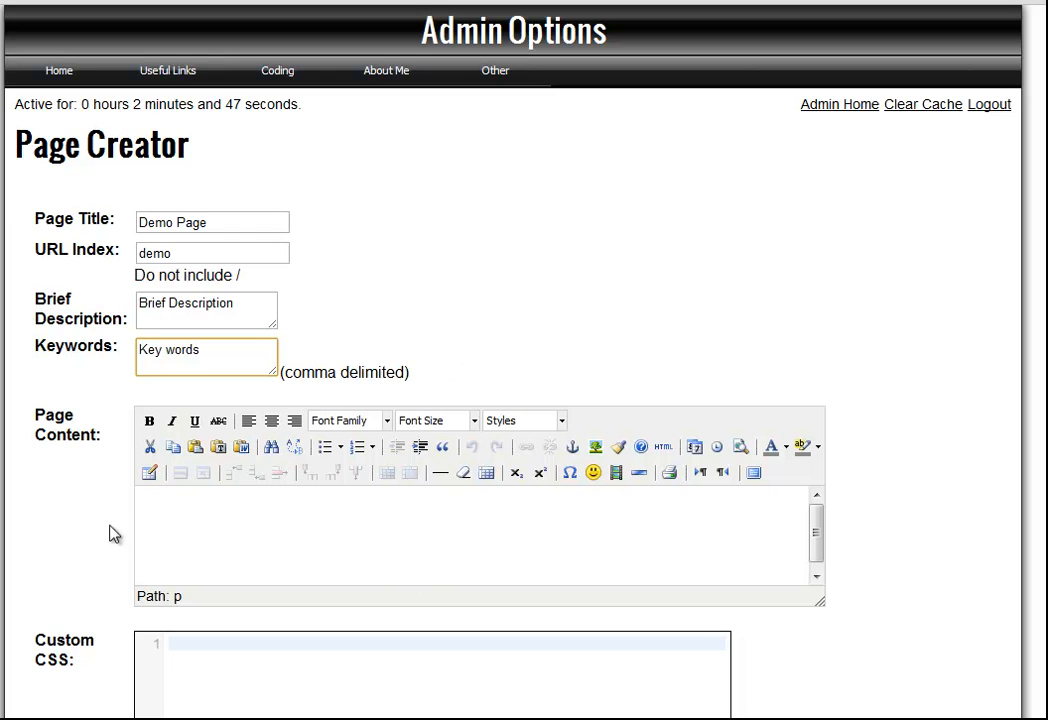
scroll(328, 518, down, 6)
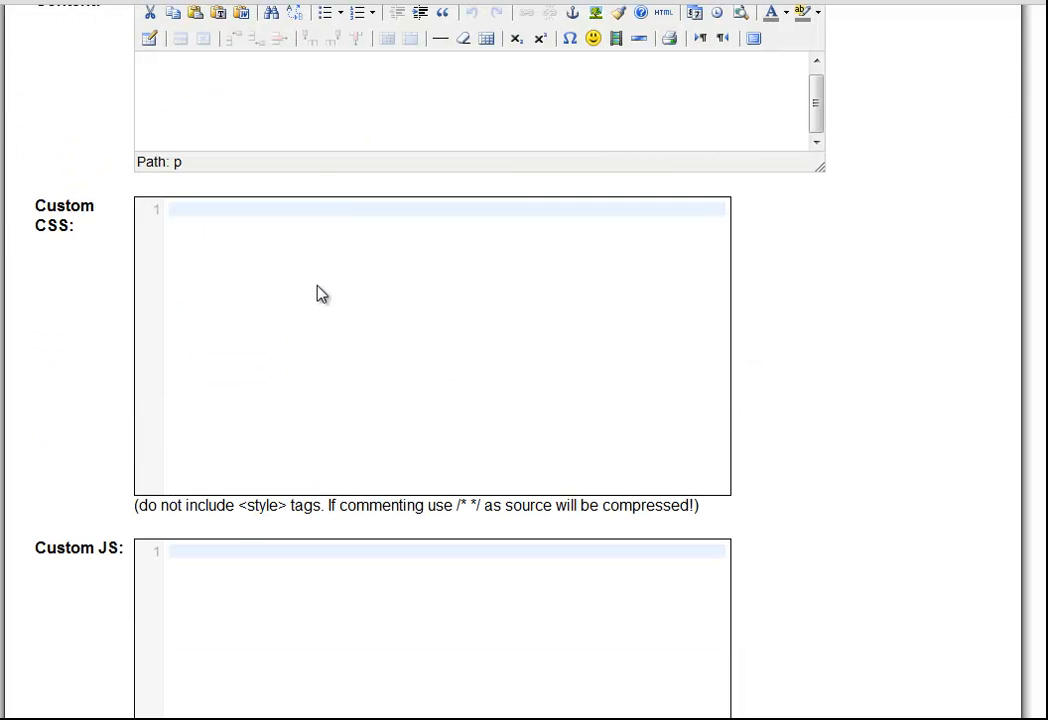
scroll(336, 586, up, 6)
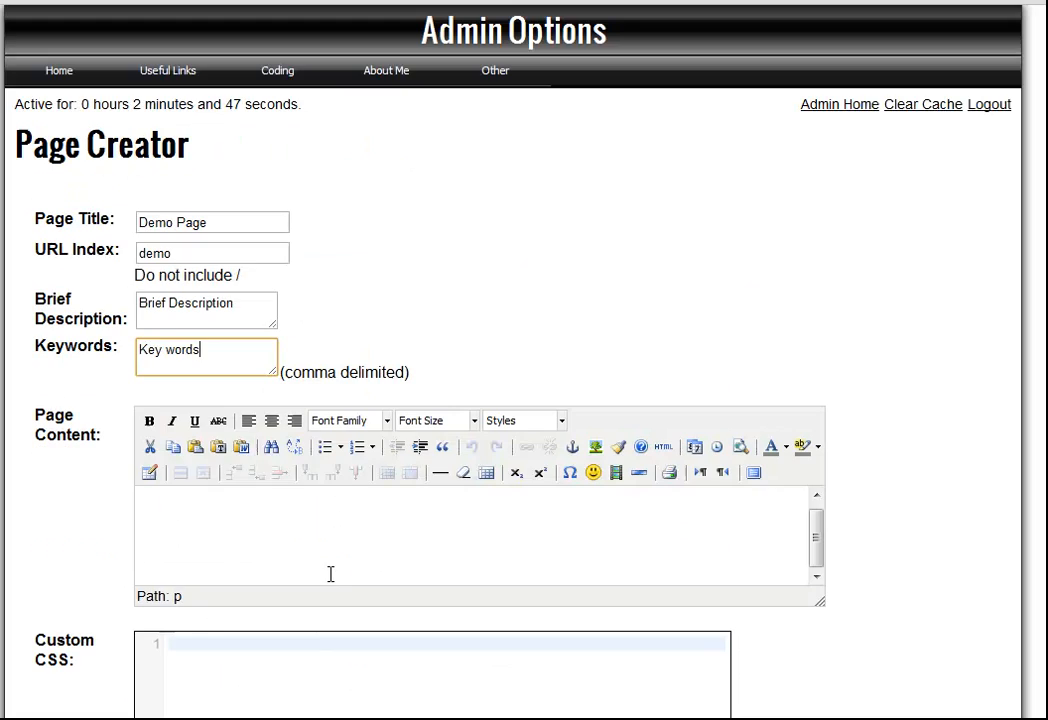
click(353, 543)
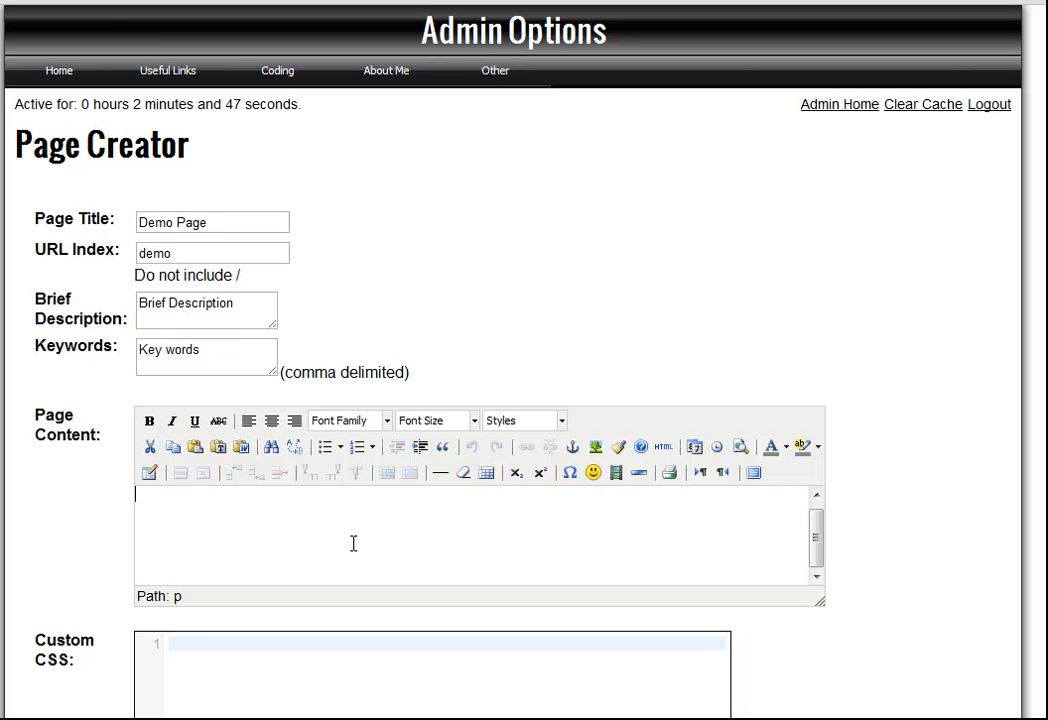
text(Basic Page Content for our demo)
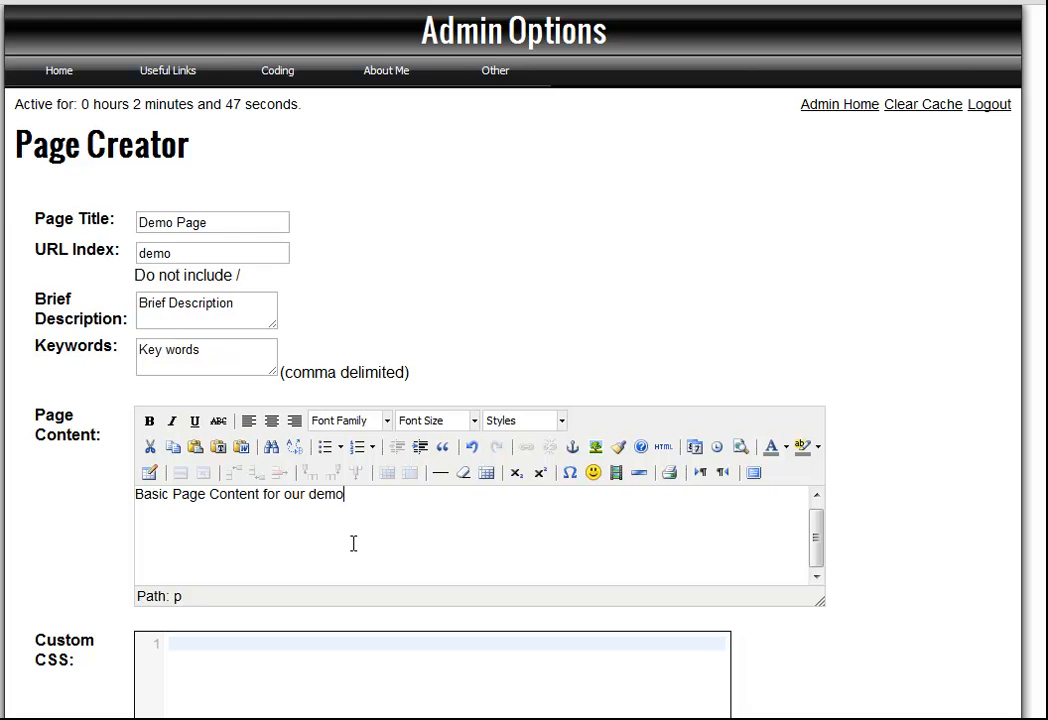
scroll(386, 545, down, 2)
scroll(398, 437, down, 2)
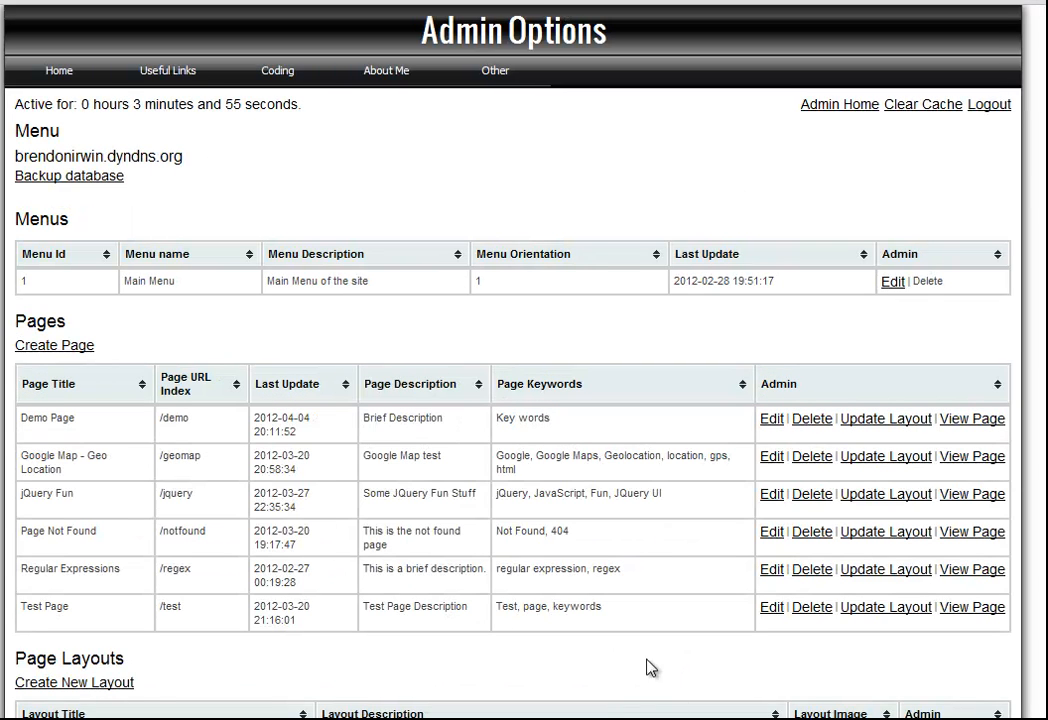
Open the Demo Page for viewing from the Pages list
drag(19, 418, 646, 433)
click(655, 434)
right_click(973, 422)
click(1006, 430)
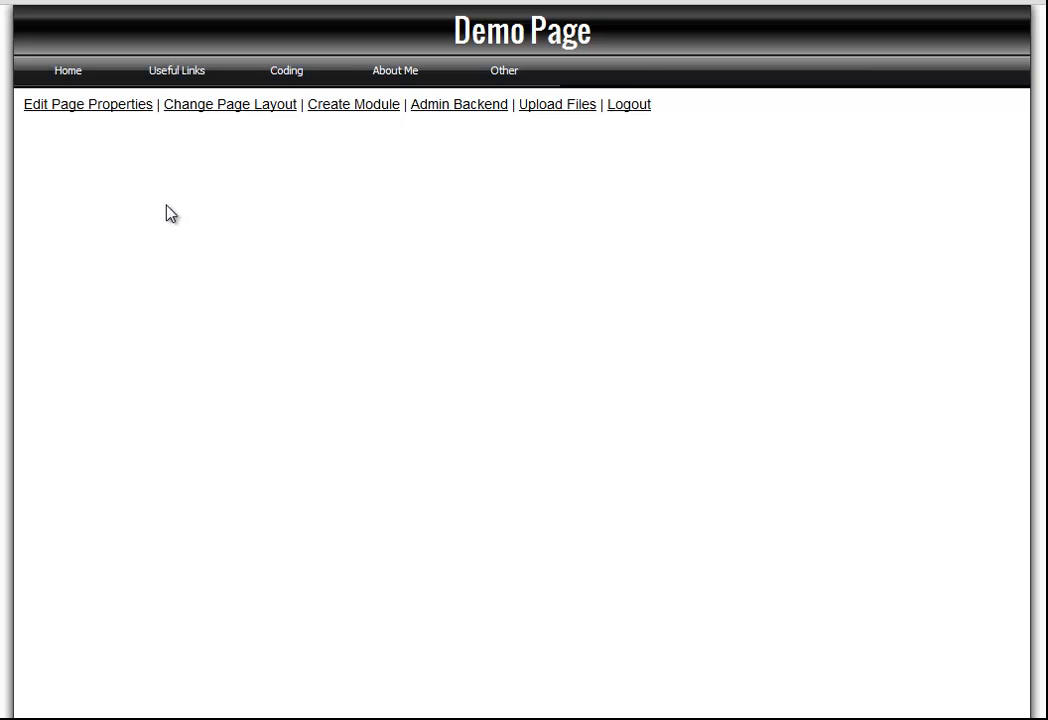
Assign the Default one-column layout to the Demo Page
click(248, 108)
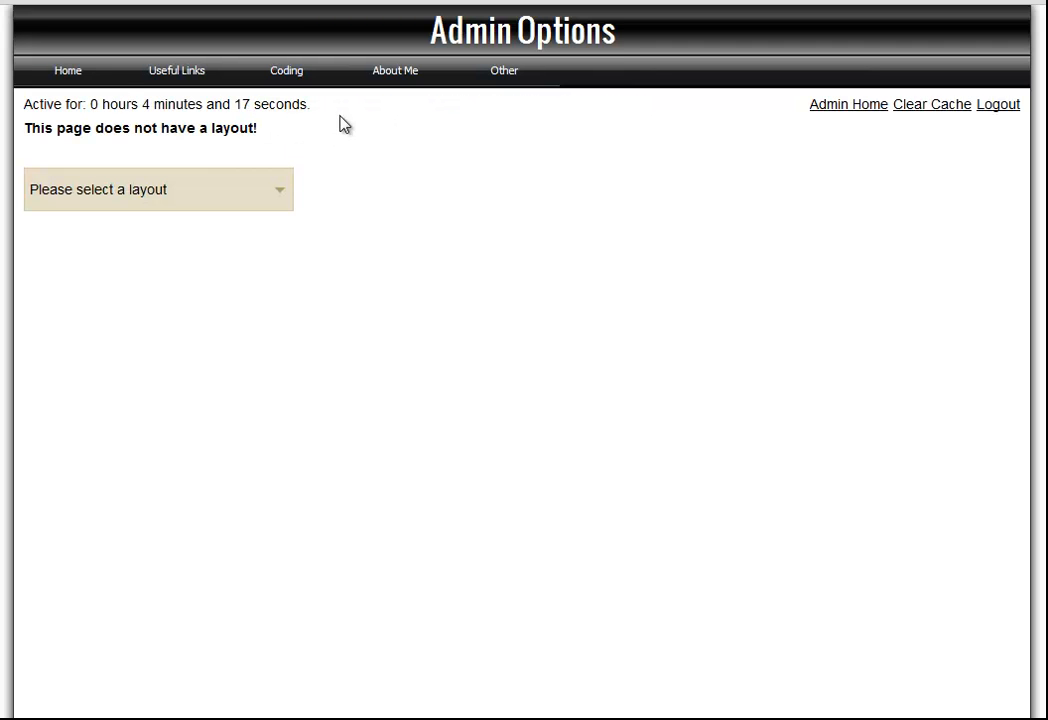
drag(23, 129, 267, 133)
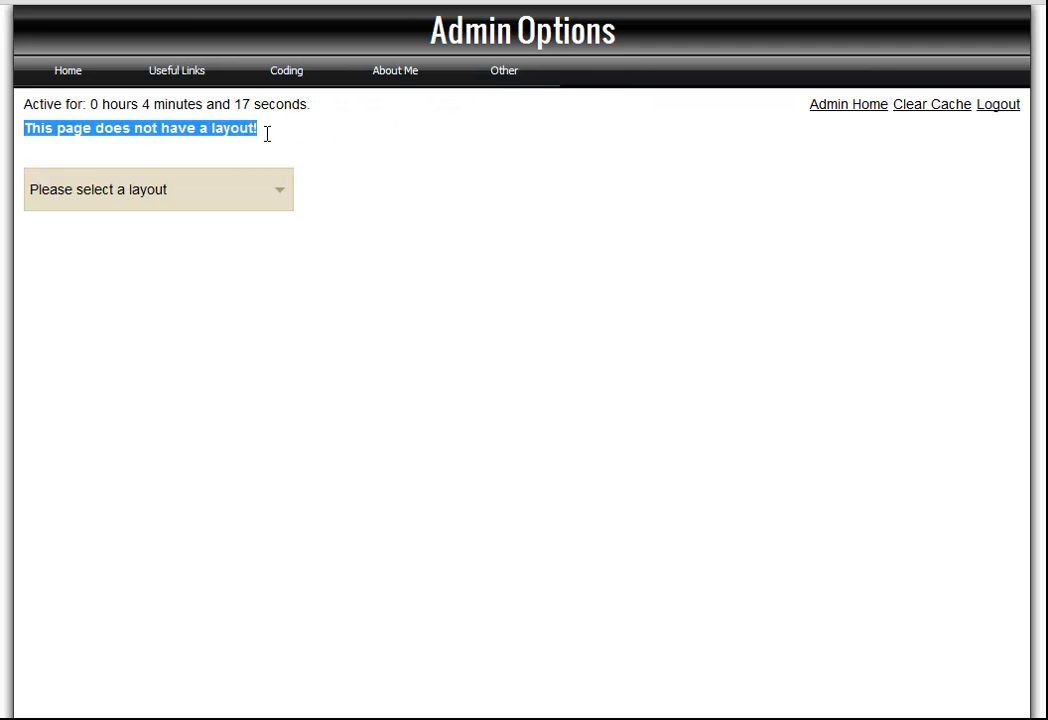
click(281, 183)
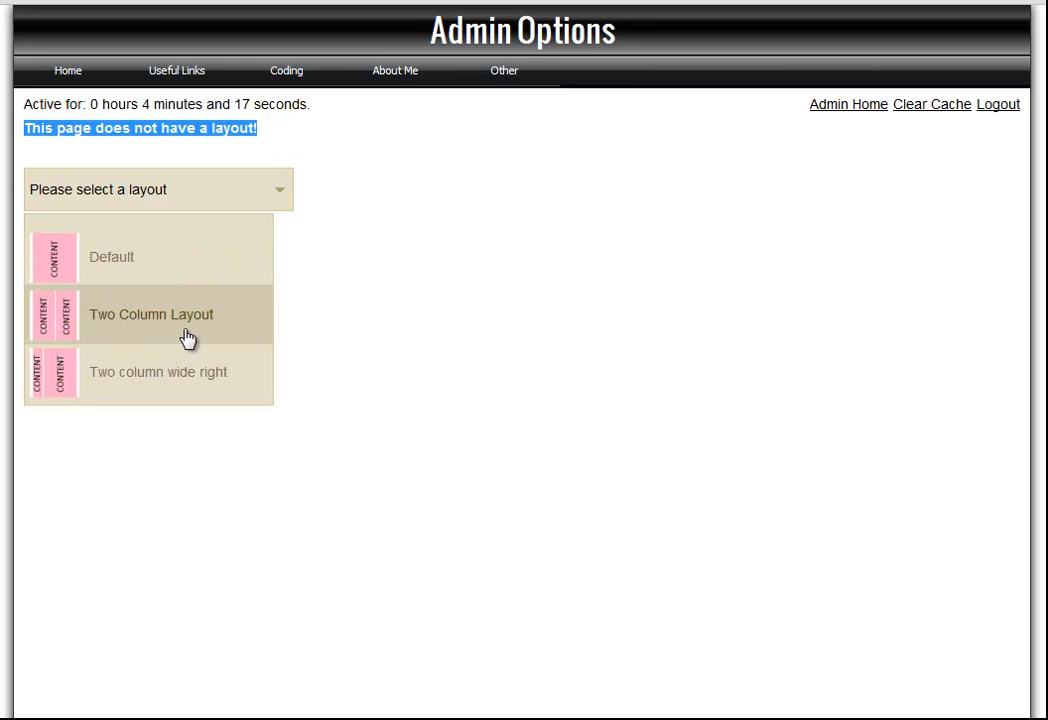
click(181, 276)
click(86, 279)
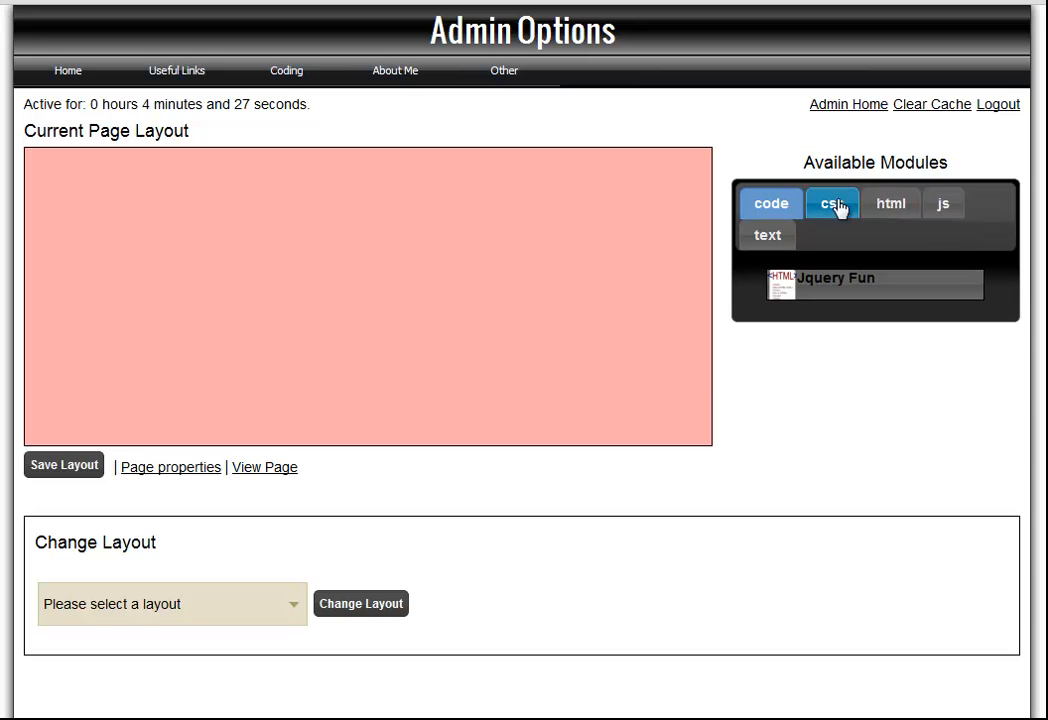
Place the Demo Page text module in the page layout, save the layout, and check the text on the rendered page
click(778, 235)
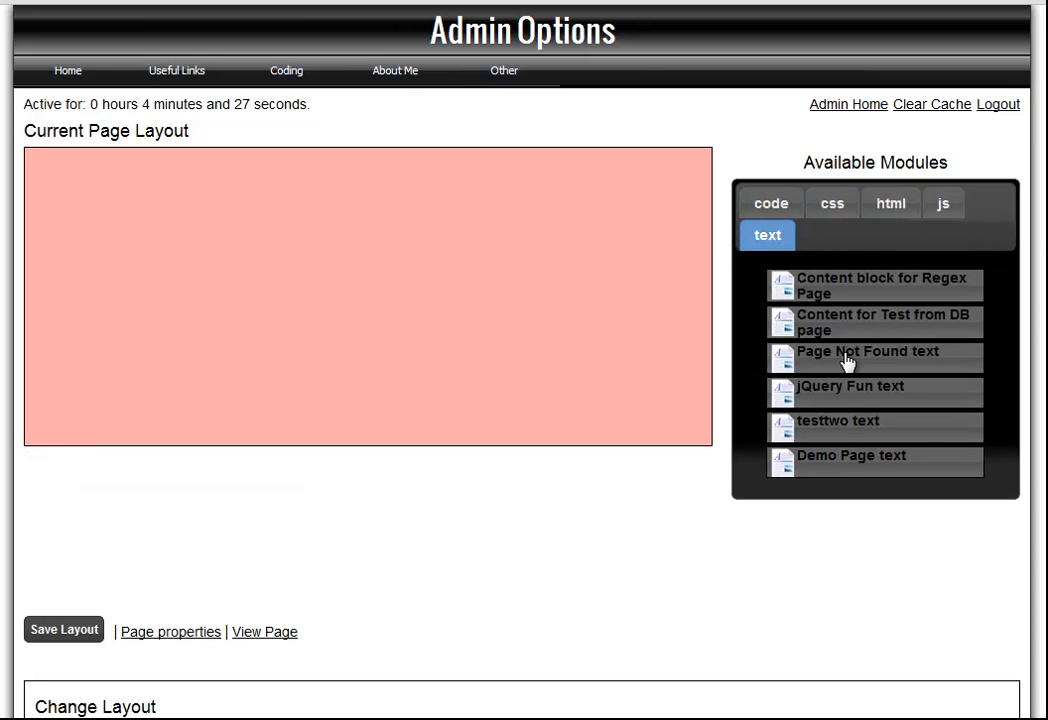
drag(872, 473, 260, 185)
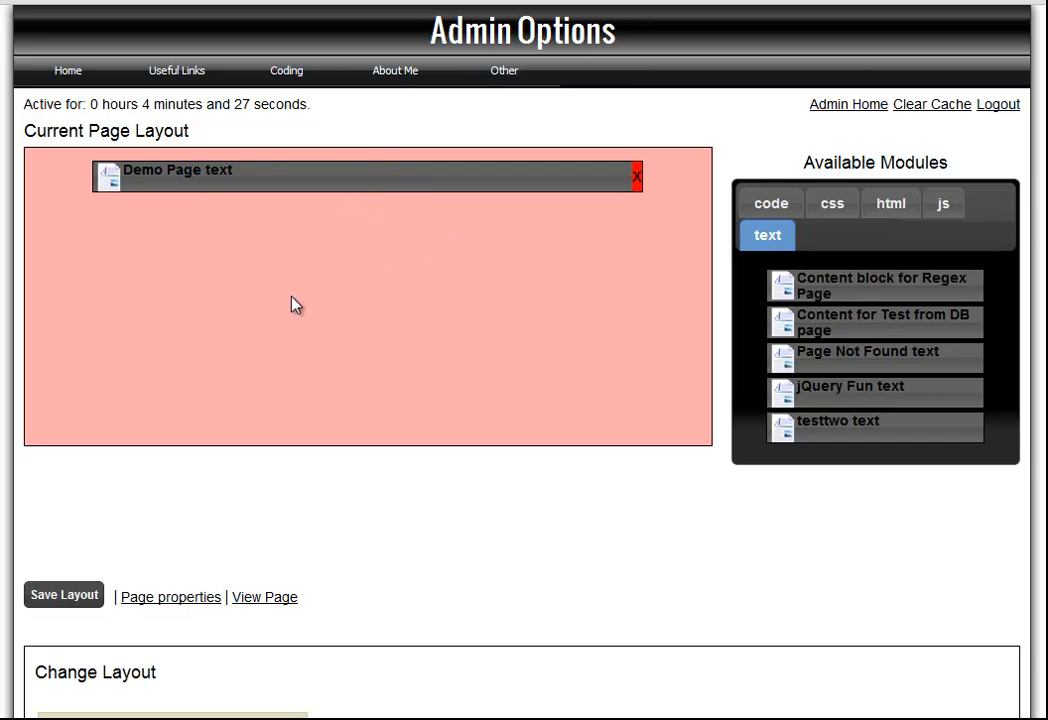
click(83, 598)
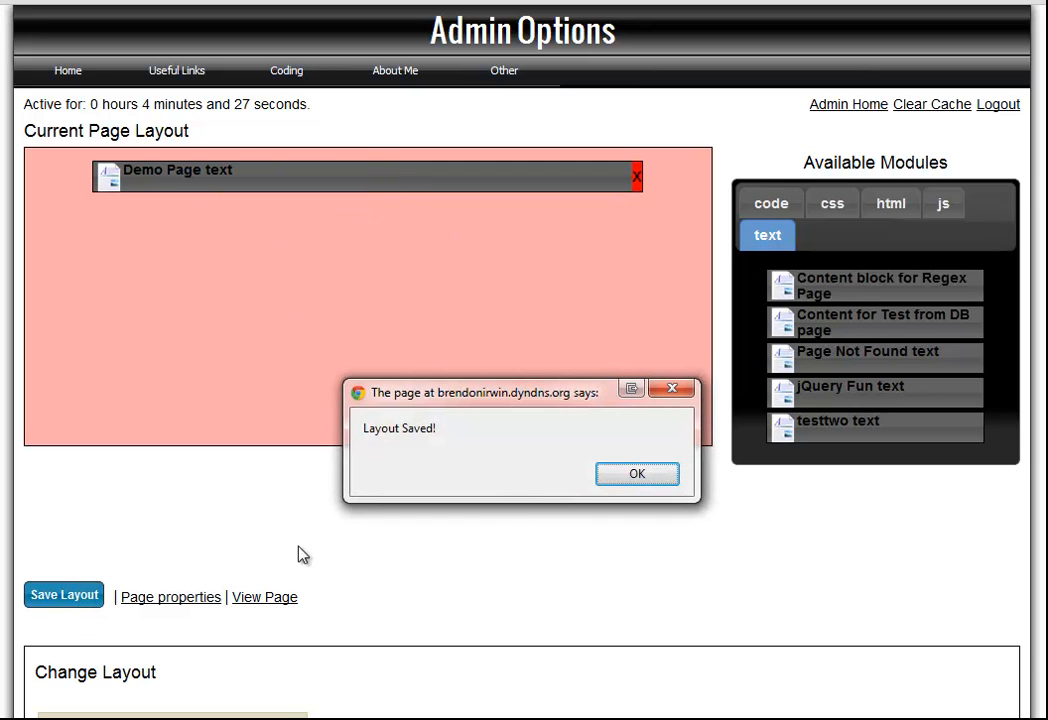
click(638, 476)
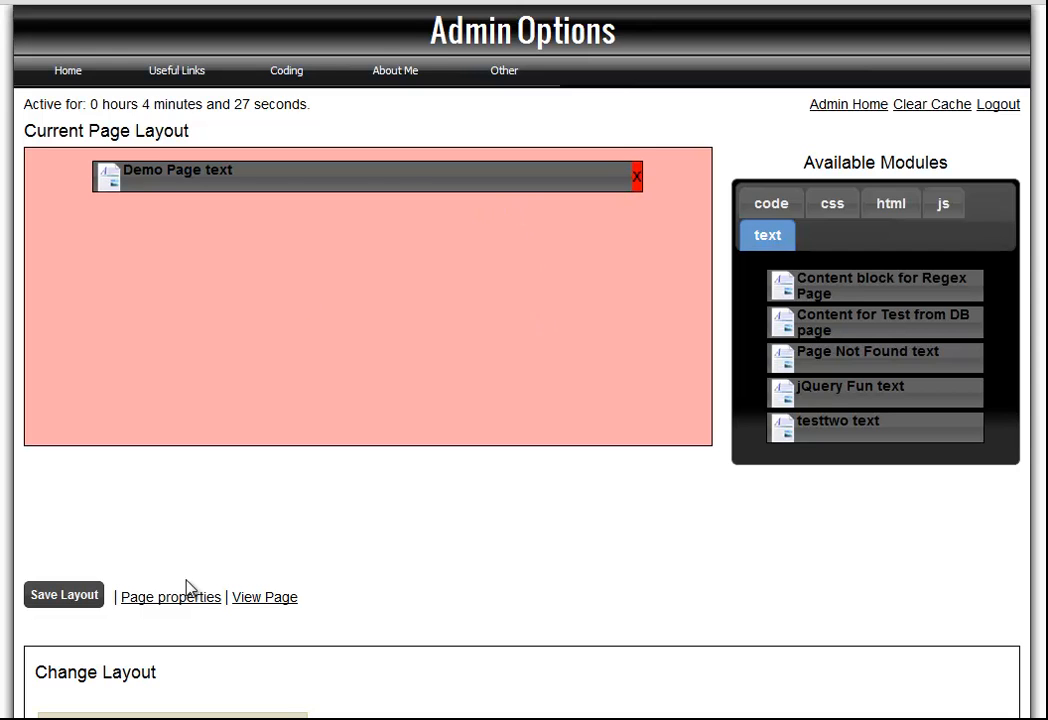
click(273, 598)
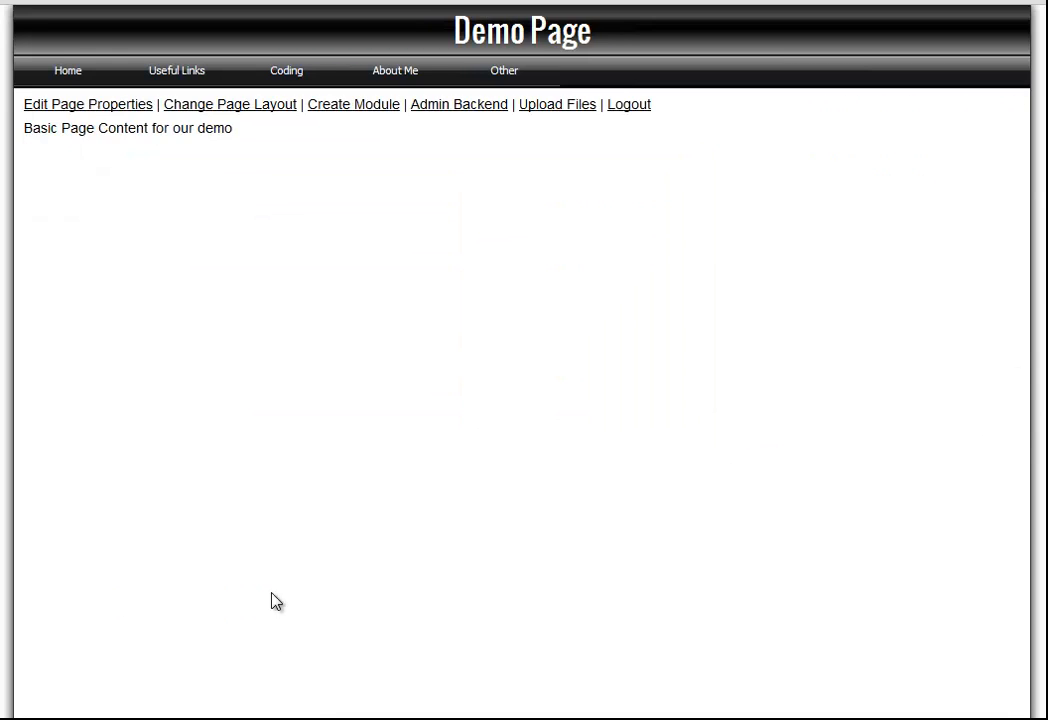
drag(24, 128, 249, 129)
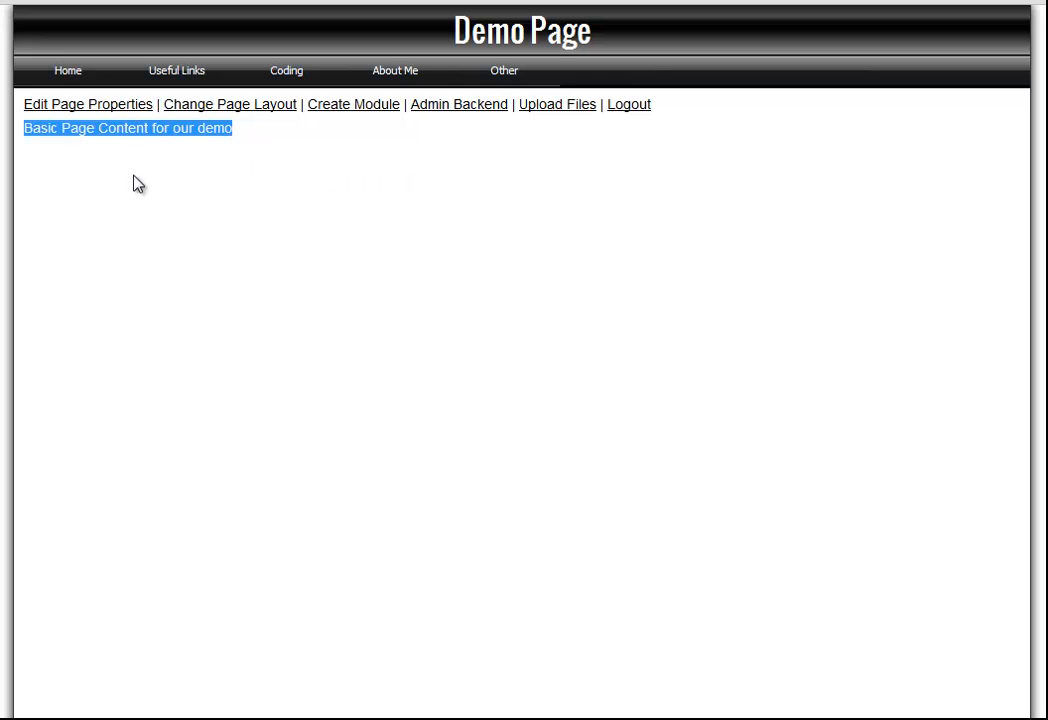
Change the Demo Page's layout to Two Column Layout
click(201, 106)
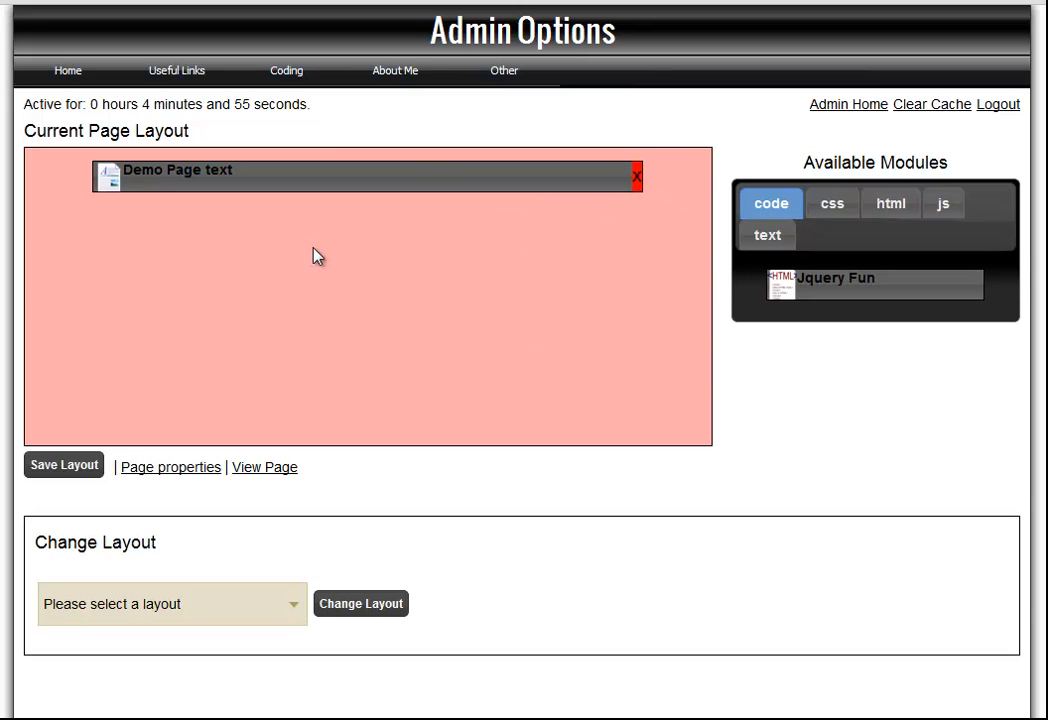
click(278, 604)
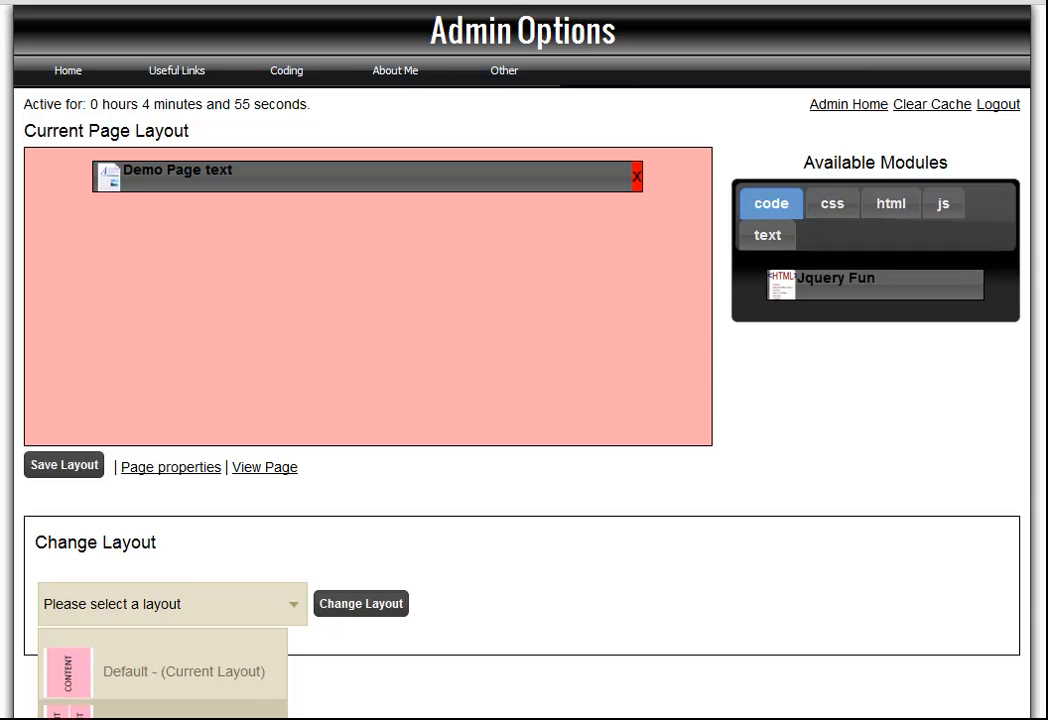
click(185, 712)
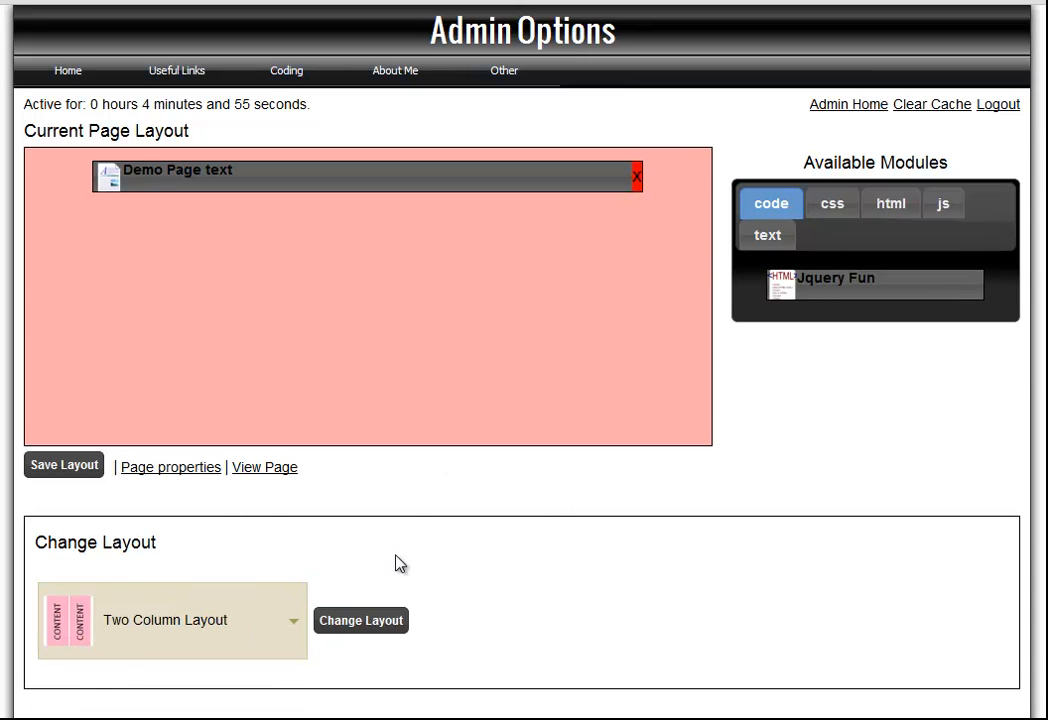
click(378, 635)
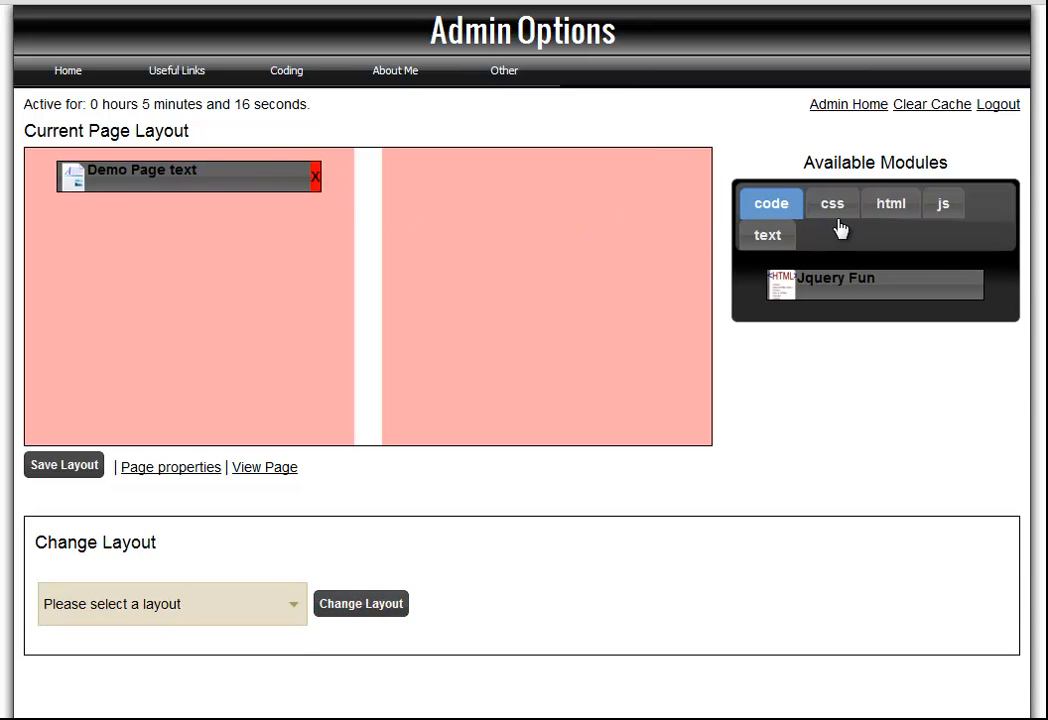
Add the Jquery Fun code module to the right column of the Demo Page's layout
click(889, 204)
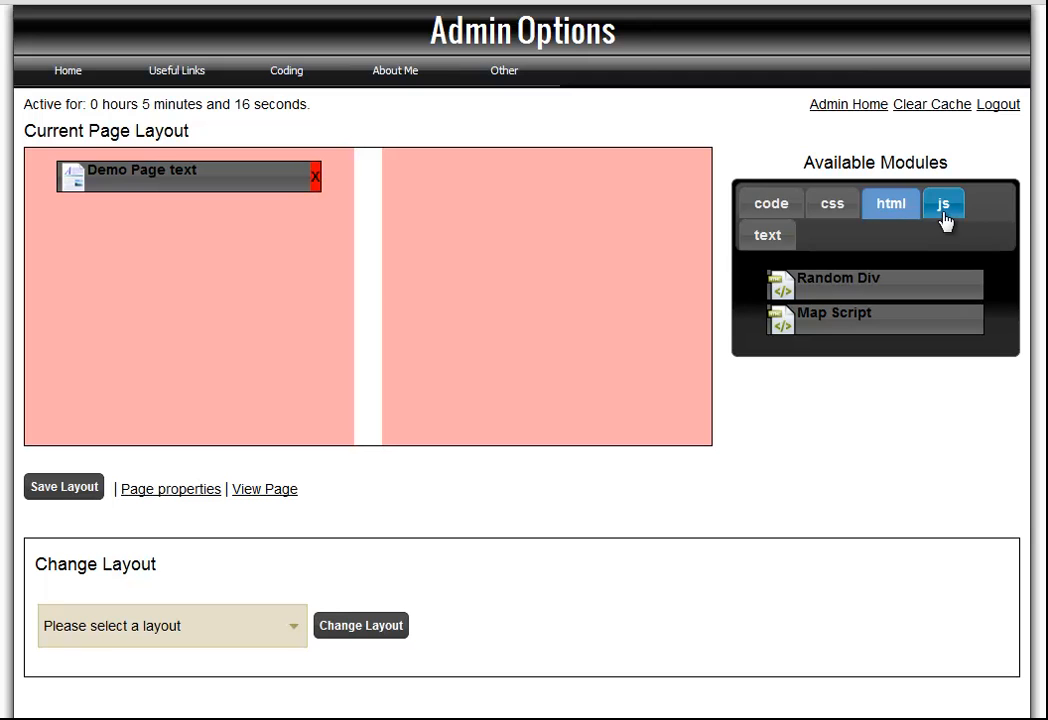
click(771, 203)
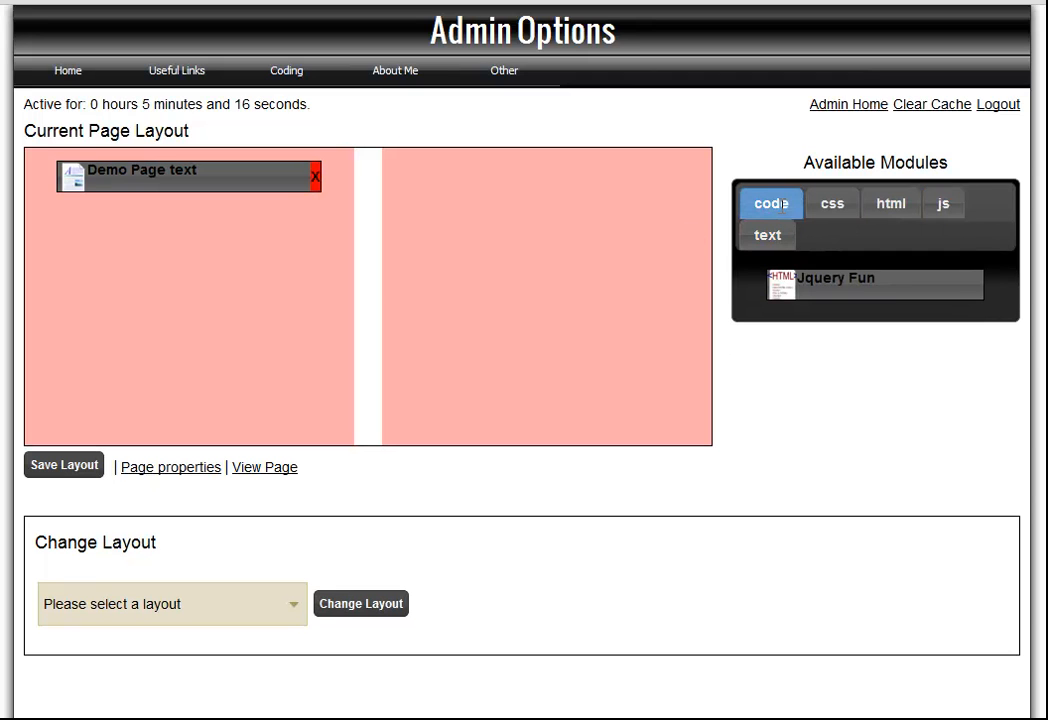
drag(856, 292, 613, 185)
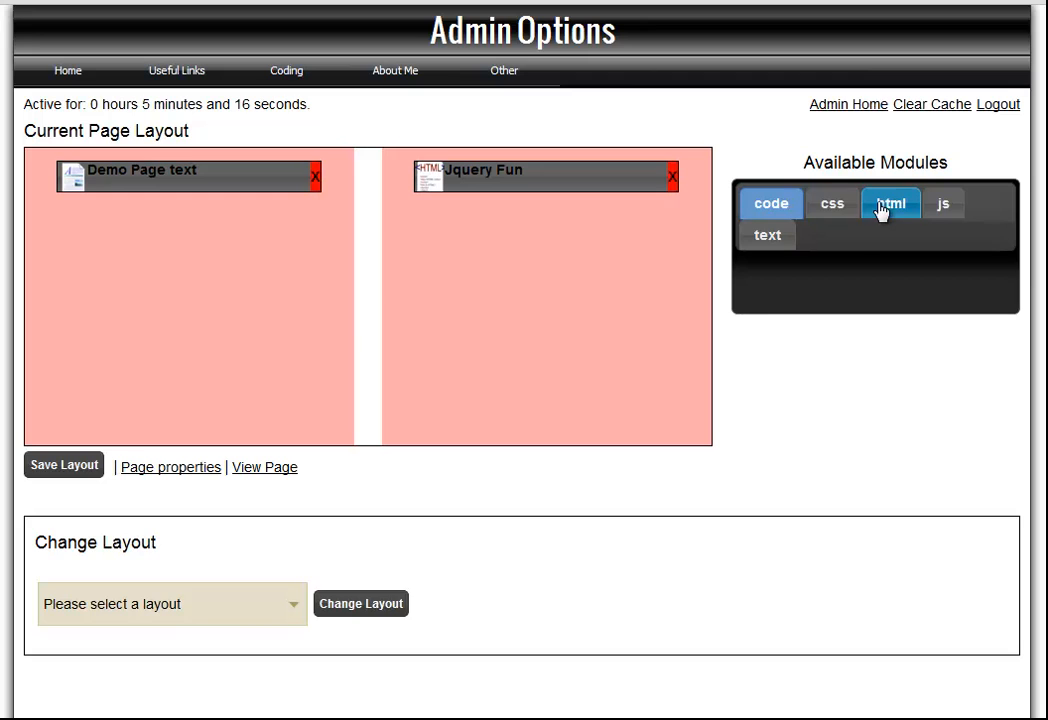
Add the text modules Demo Page text and testtwo text to the left column and Content block for Regex Page to the right, and save the layout
click(775, 242)
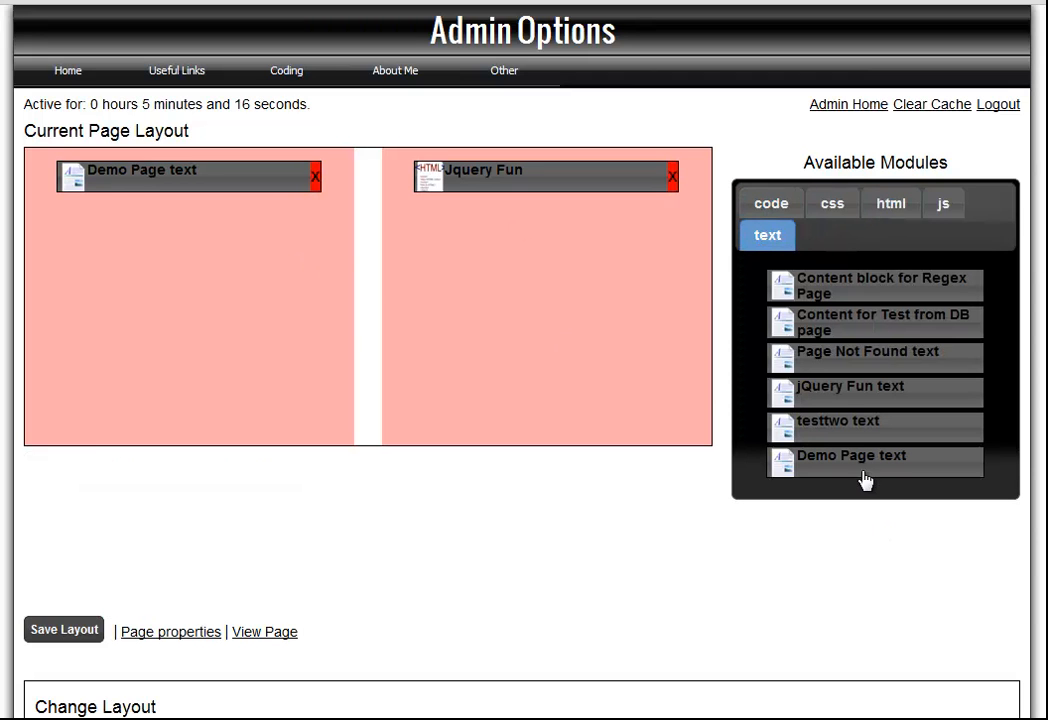
drag(900, 472, 235, 212)
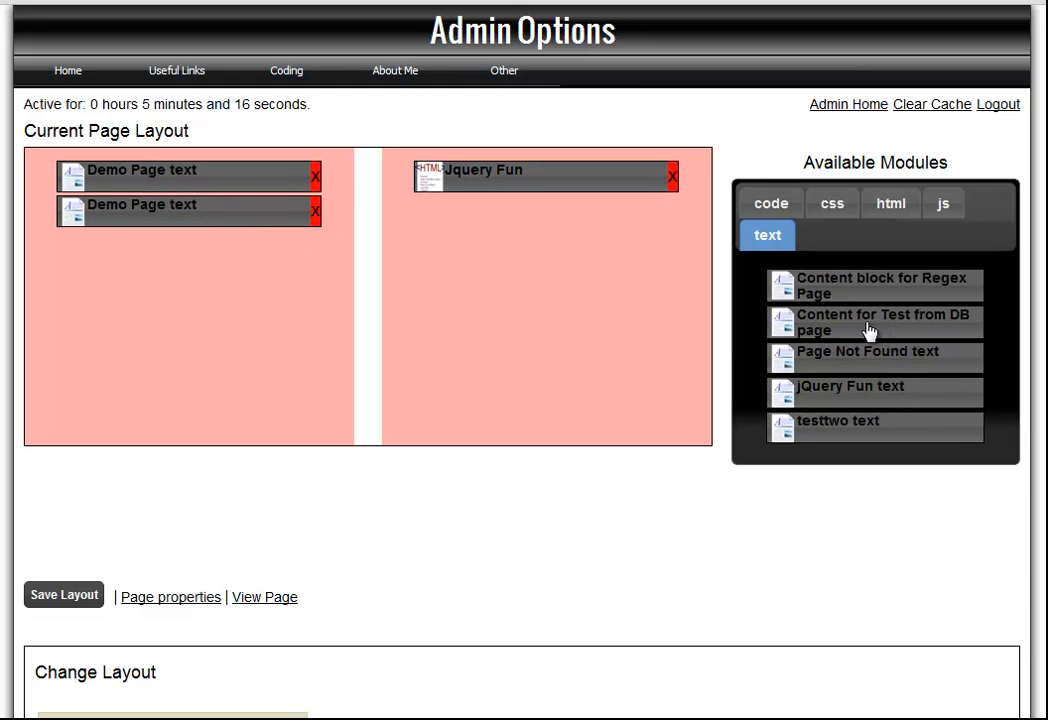
drag(850, 425, 234, 241)
drag(891, 292, 553, 211)
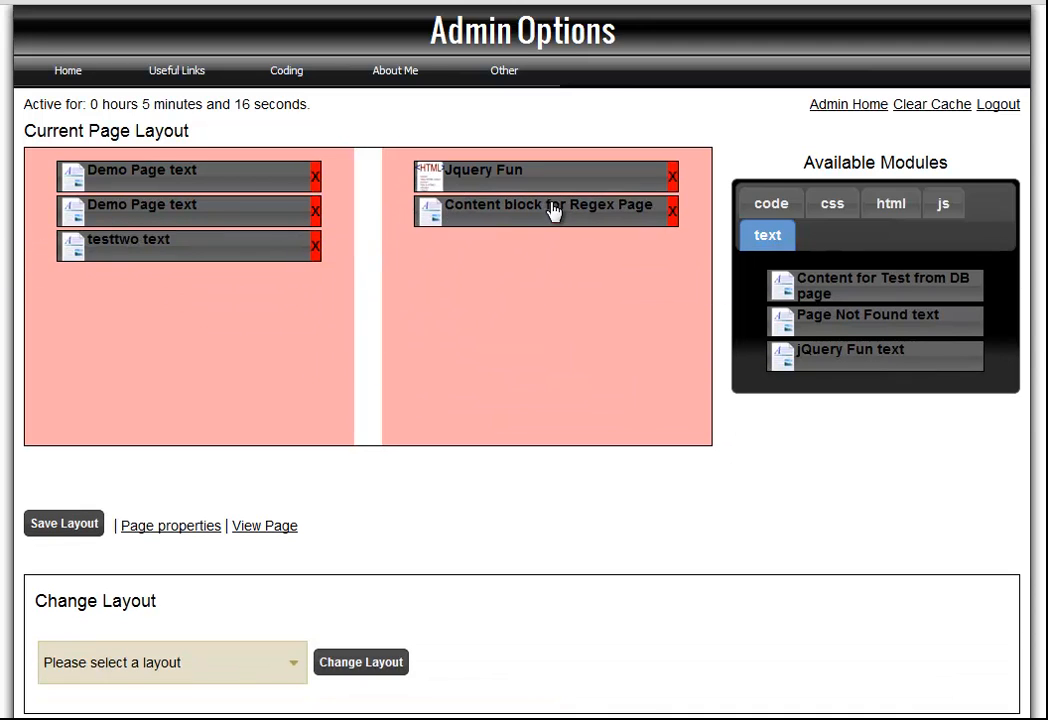
click(66, 526)
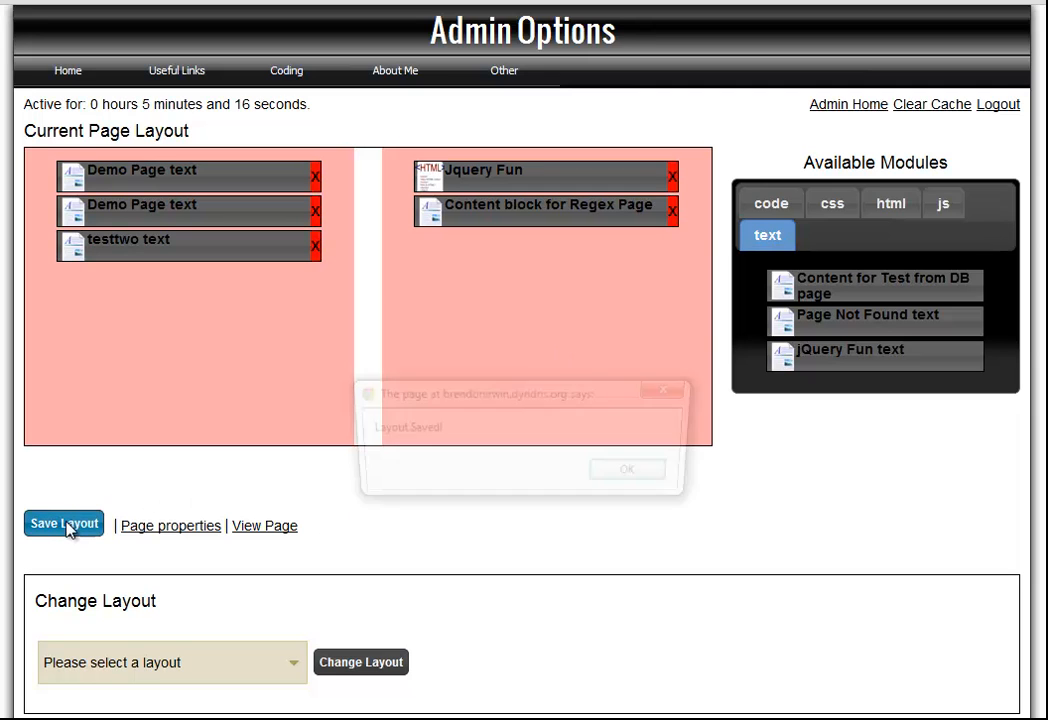
click(652, 474)
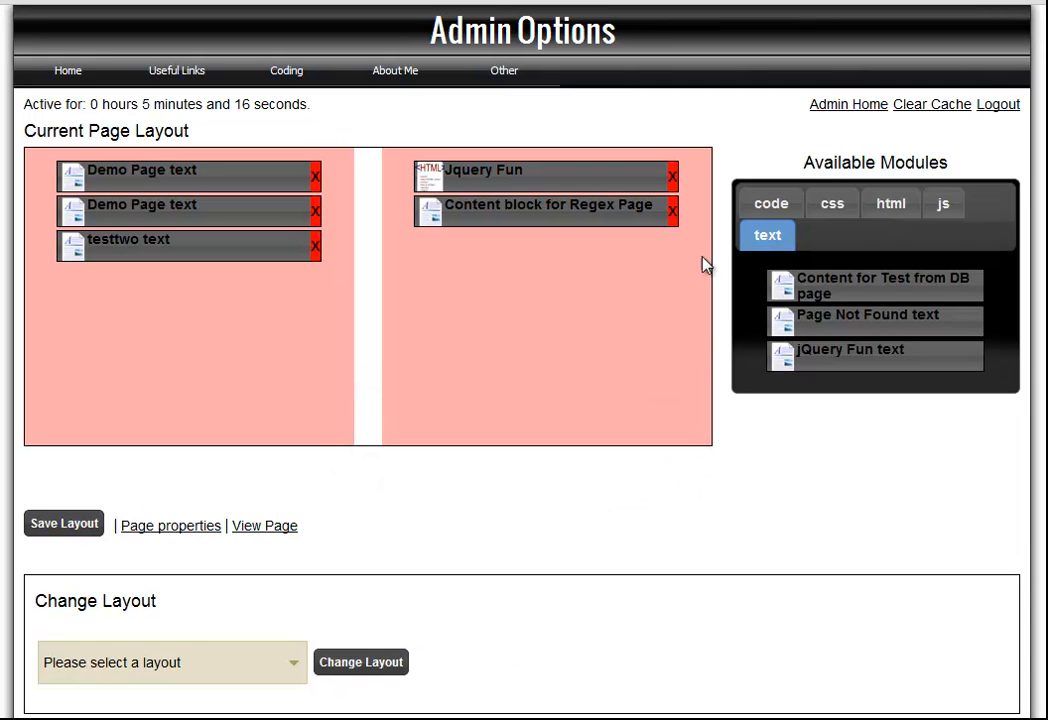
View the rendered Demo Page and examine the module content in both columns
click(266, 527)
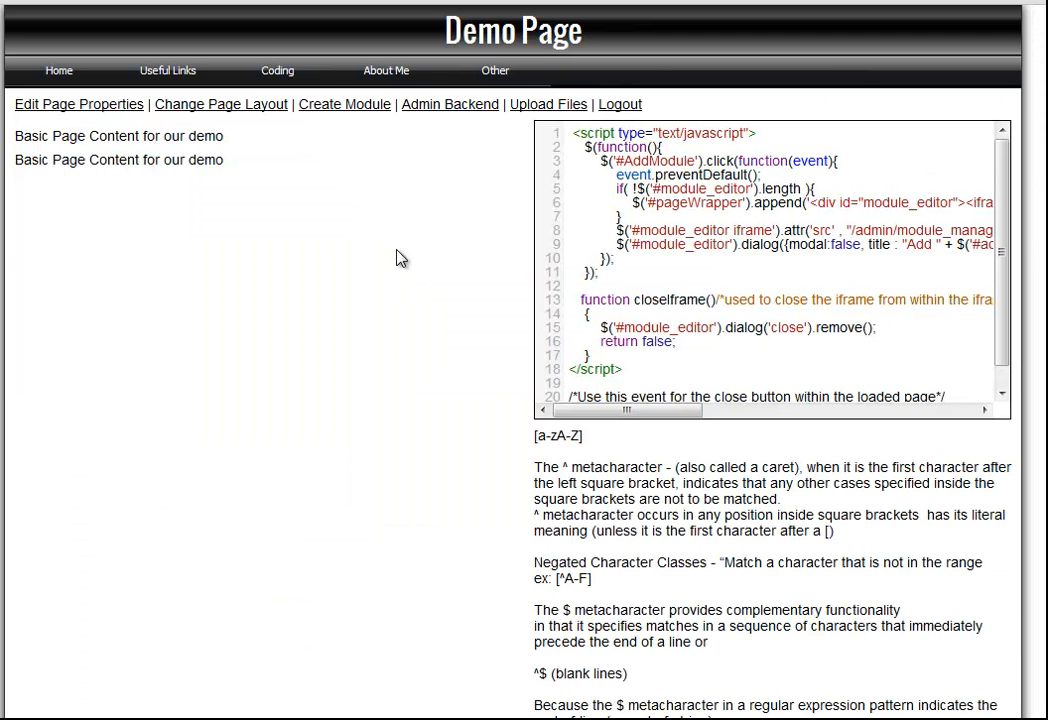
drag(16, 131, 48, 134)
click(266, 200)
click(456, 208)
scroll(630, 263, down, 12)
scroll(636, 312, down, 10)
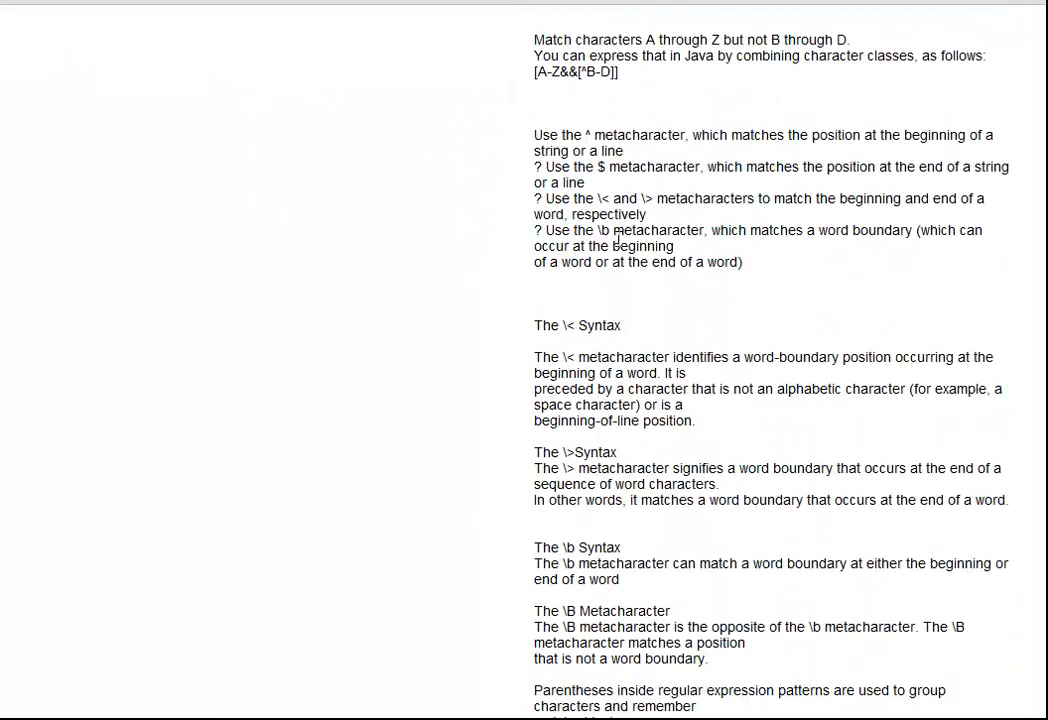
scroll(620, 238, up, 20)
scroll(667, 322, up, 1)
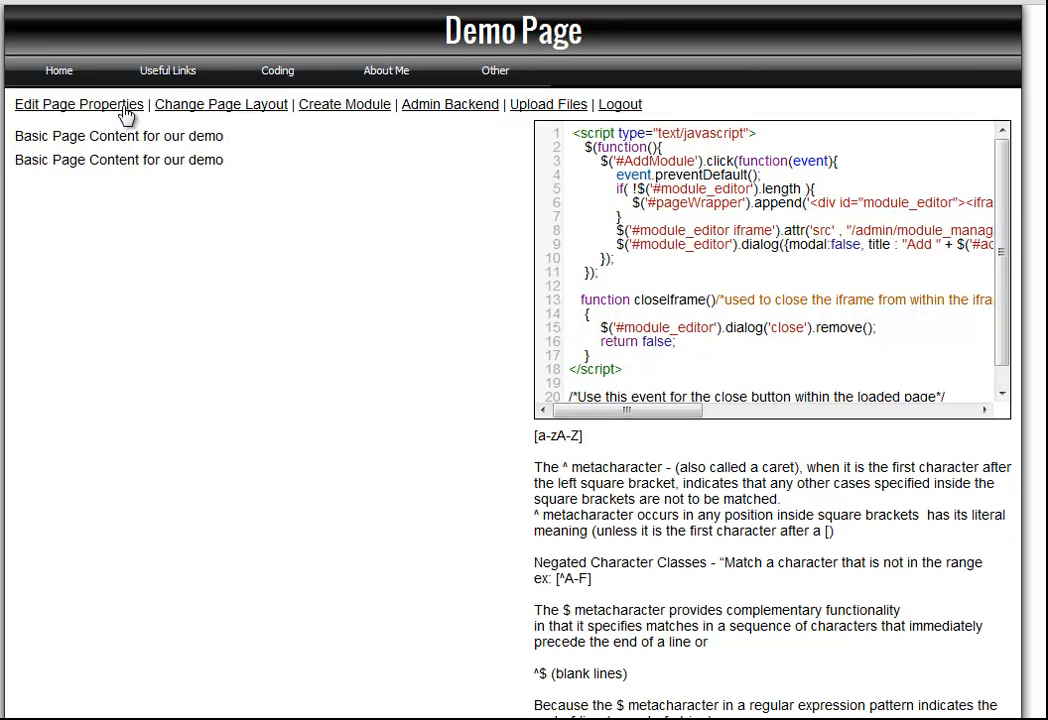
Add a menu item named Demo Page with the URL /demo under Other in the Main Menu and save it
click(425, 106)
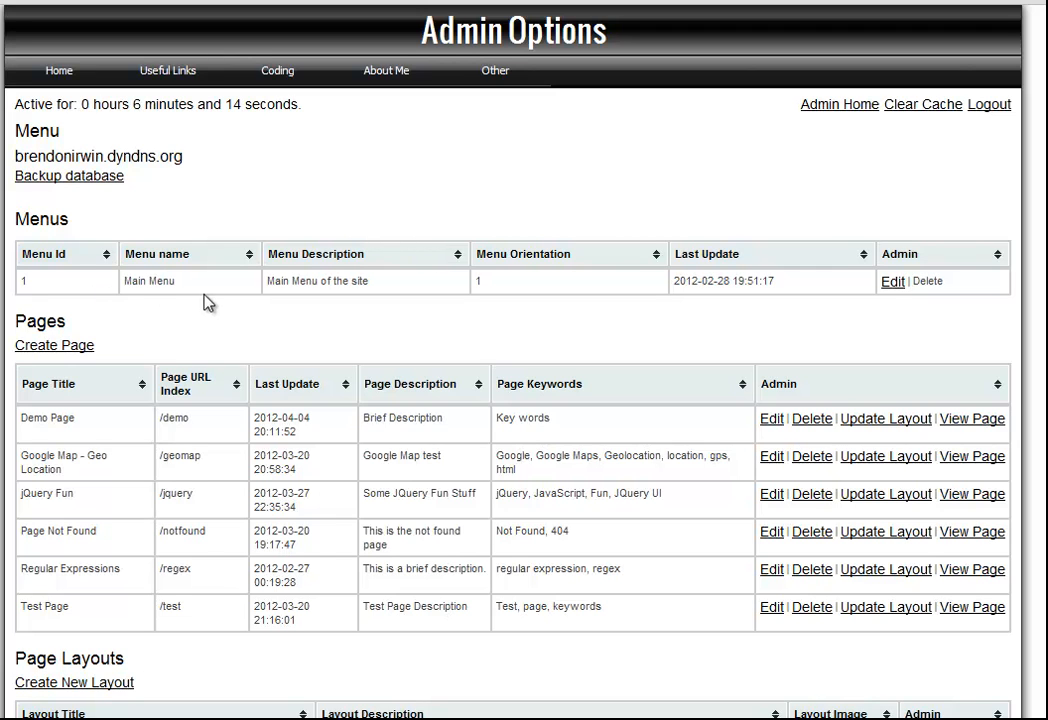
click(893, 283)
mouse_move(455, 143)
mouse_move(514, 136)
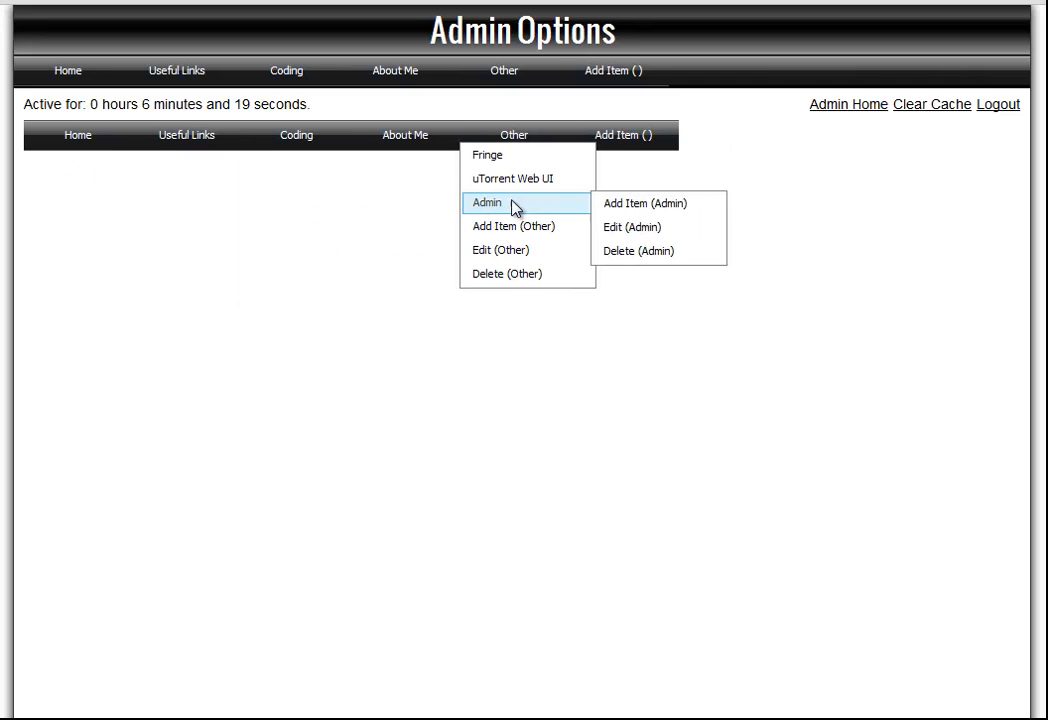
mouse_move(505, 181)
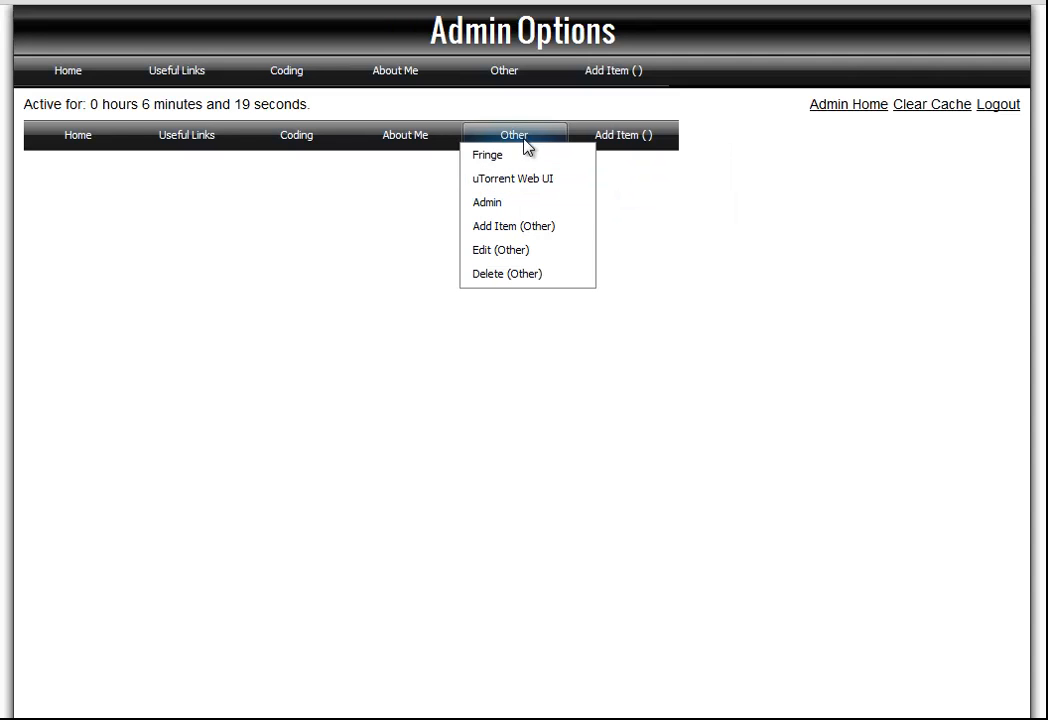
click(527, 228)
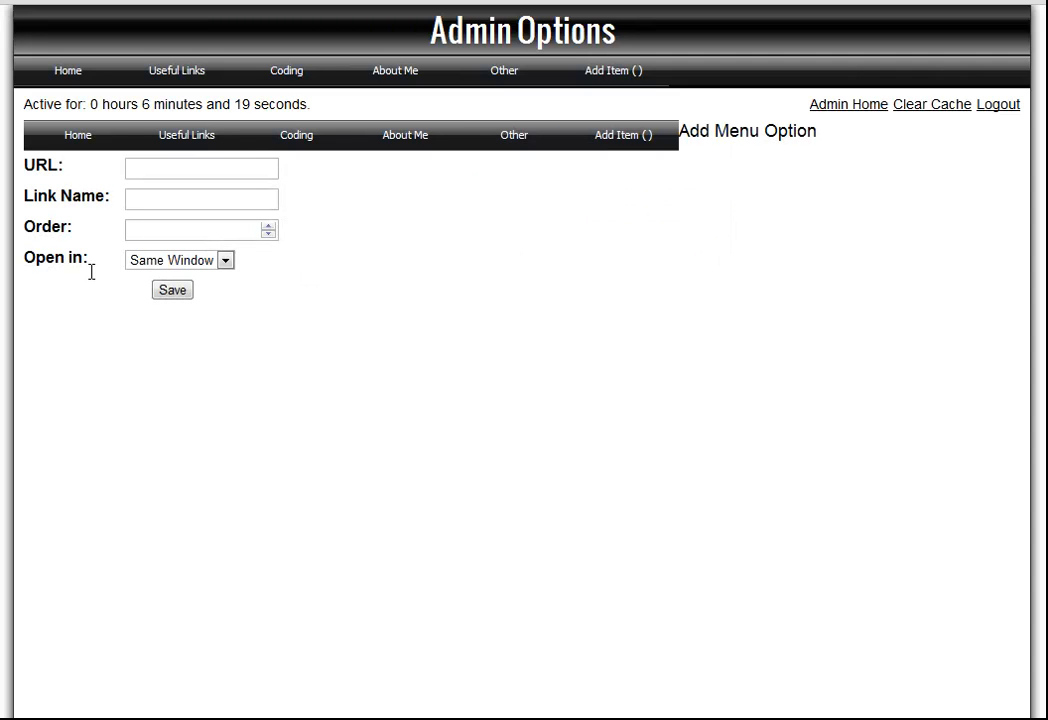
click(147, 175)
text(/demo)
click(147, 200)
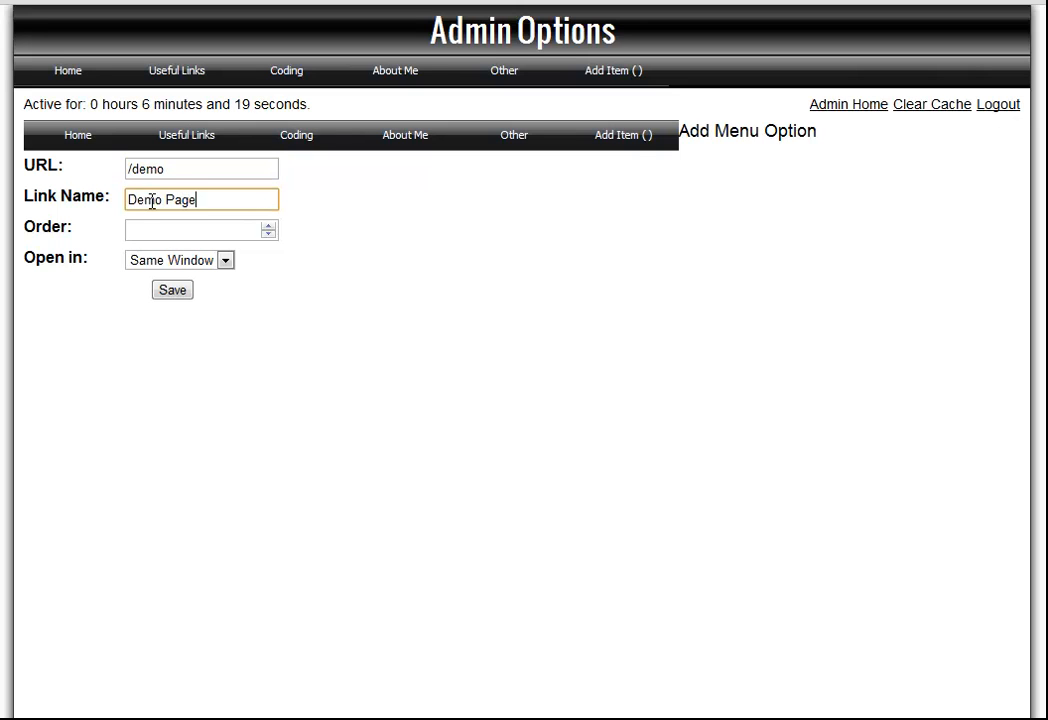
click(174, 291)
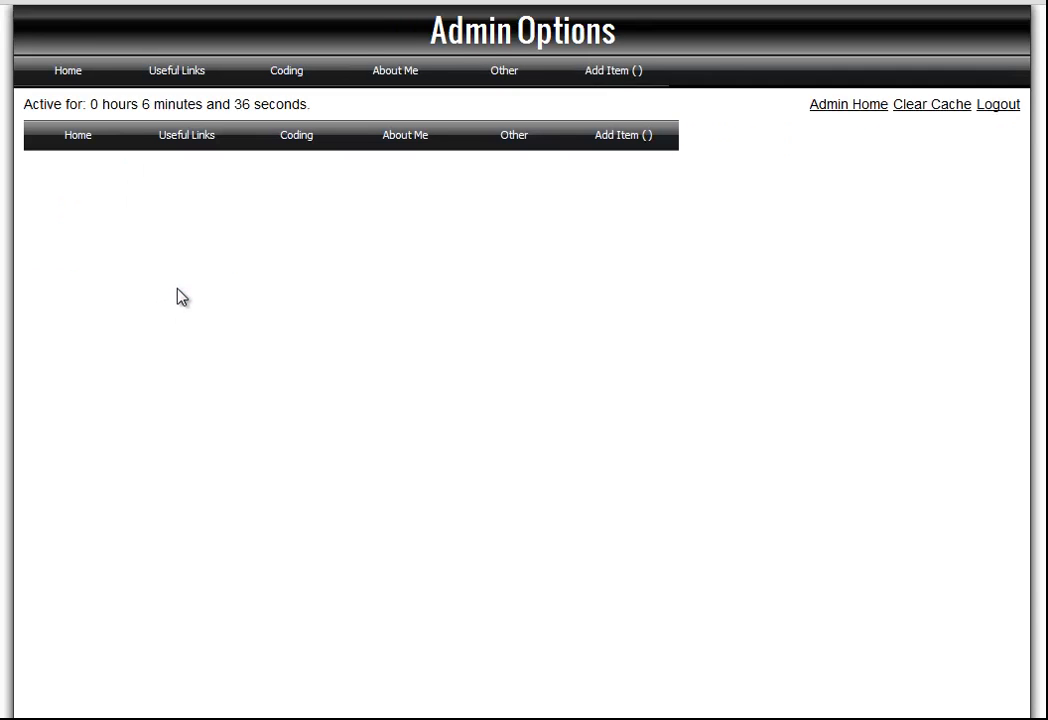
Open the Demo Page through its new entry under Other in the menu
mouse_move(545, 125)
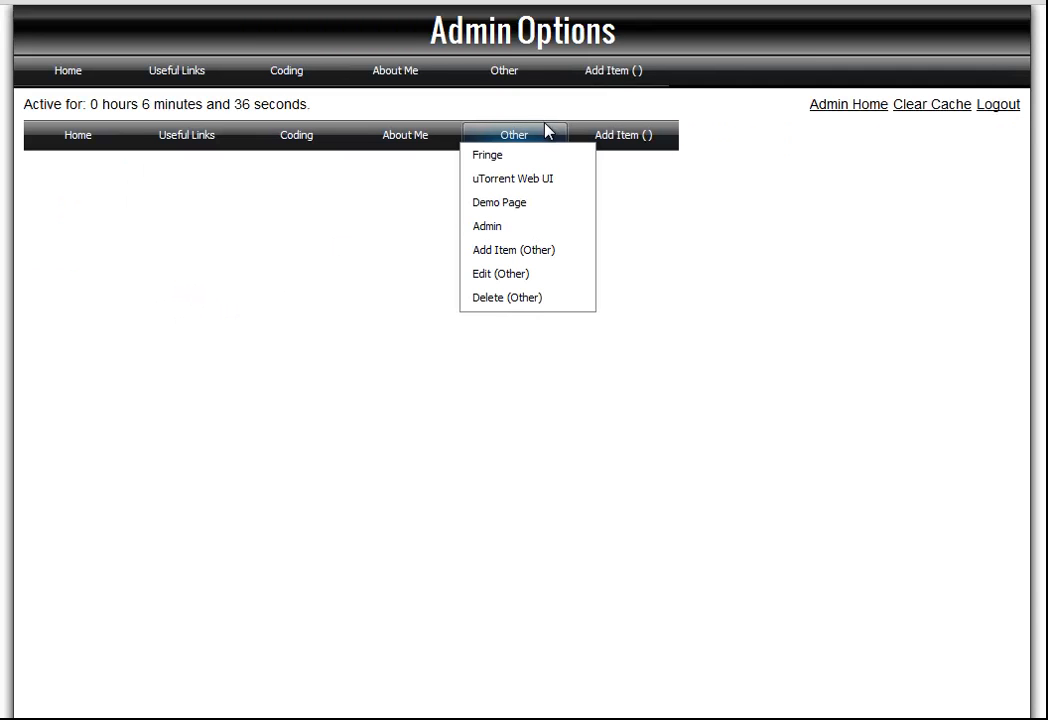
mouse_move(537, 212)
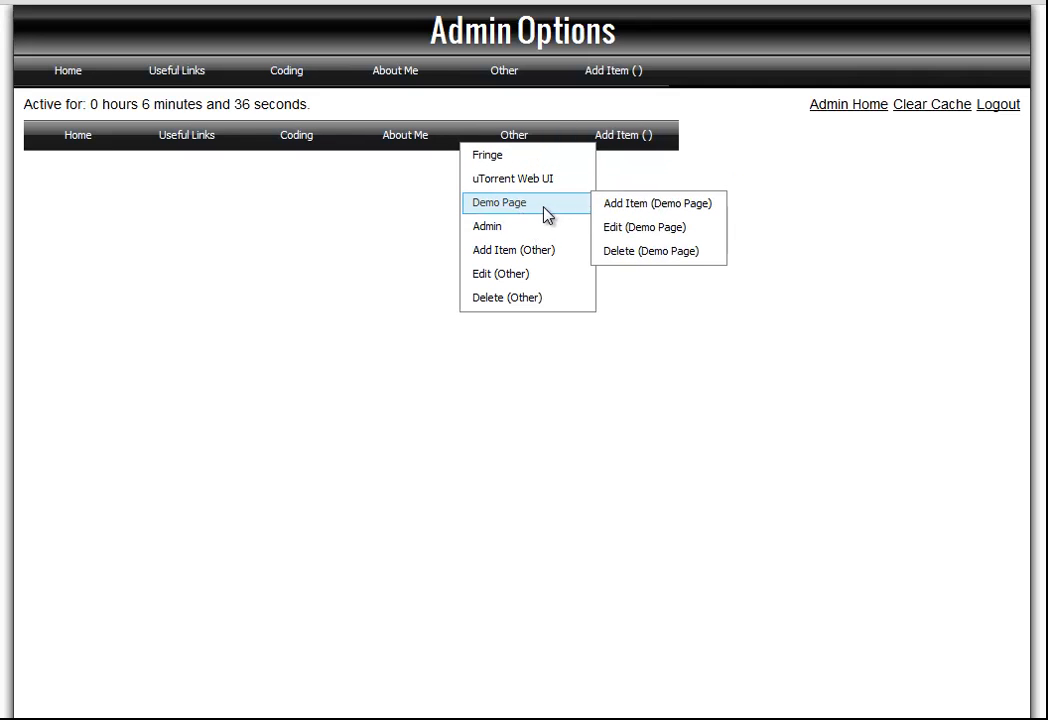
click(540, 213)
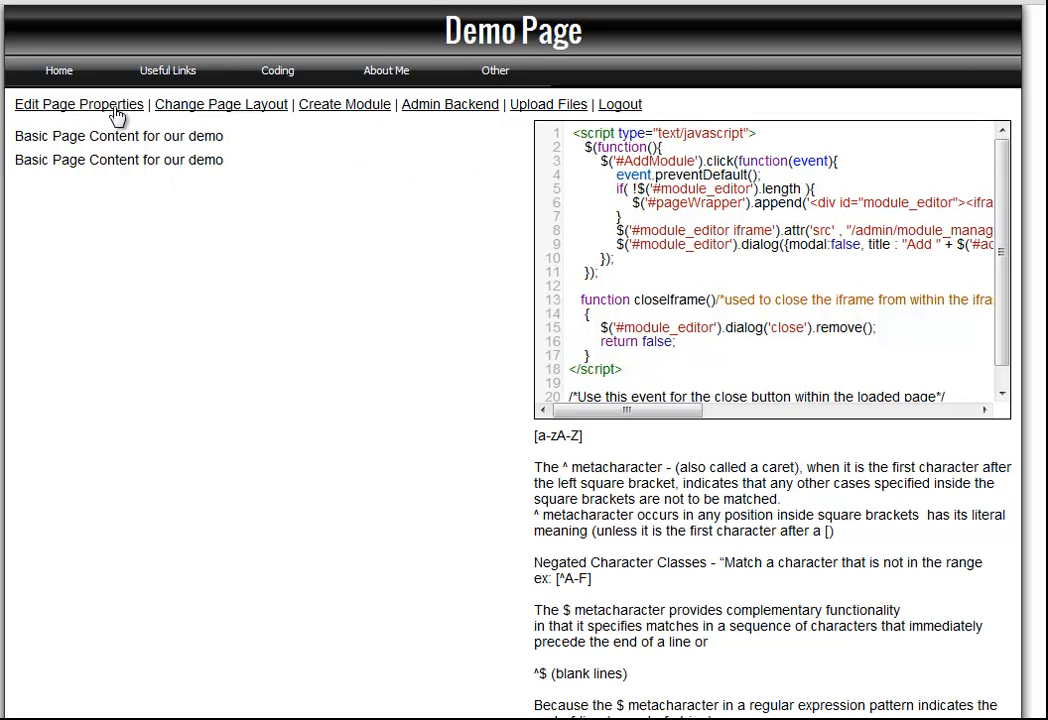
Upload the images DSC05984.JPG and DSC05985.JPG to the site's files from the admin backend
click(433, 110)
scroll(440, 120, down, 3)
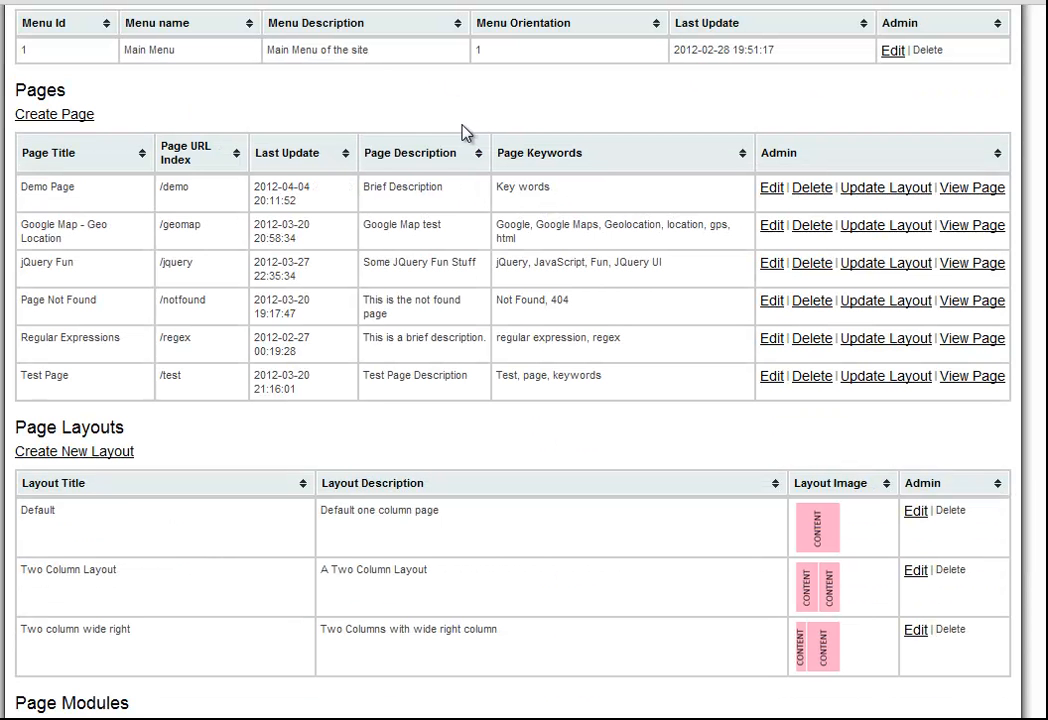
scroll(451, 131, down, 2)
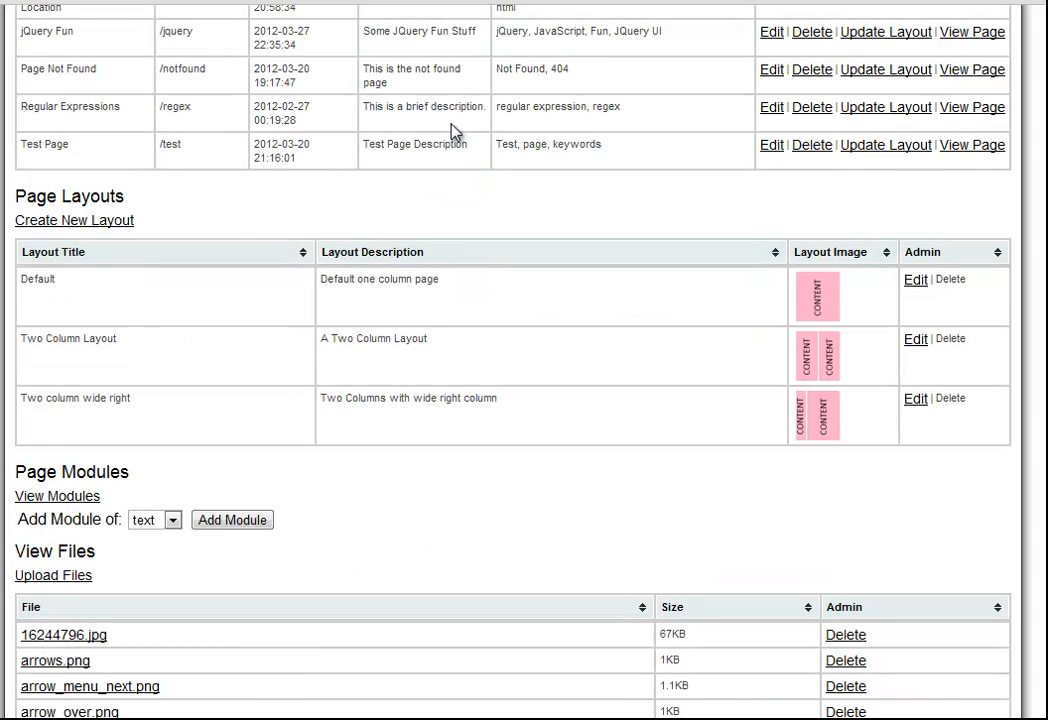
scroll(391, 218, down, 4)
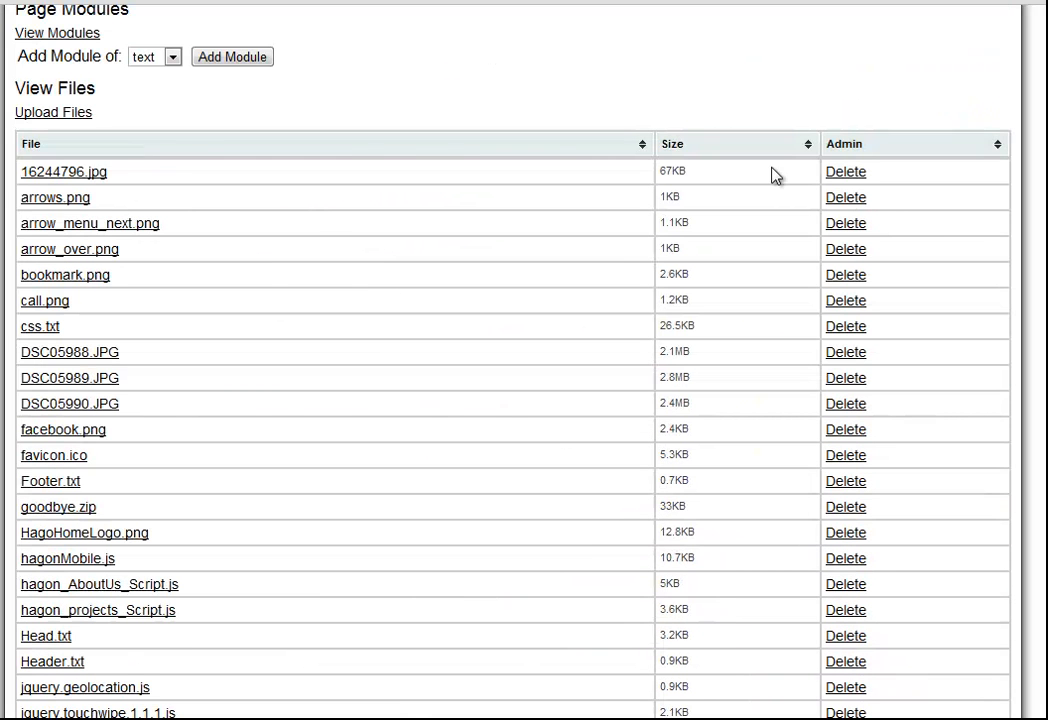
click(53, 111)
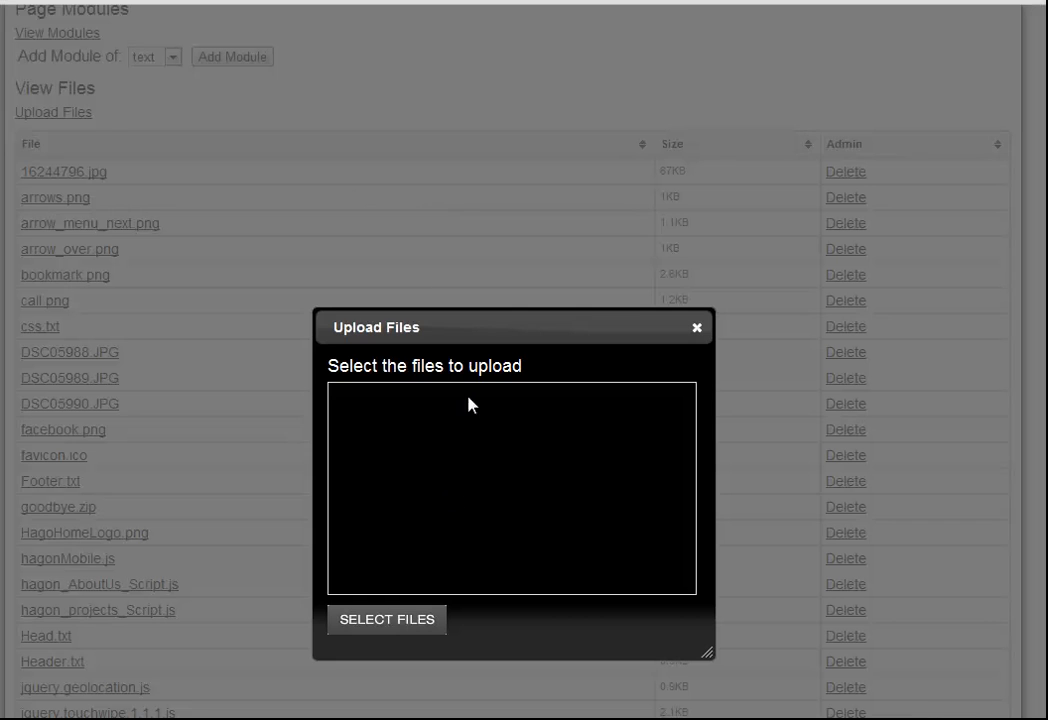
click(410, 619)
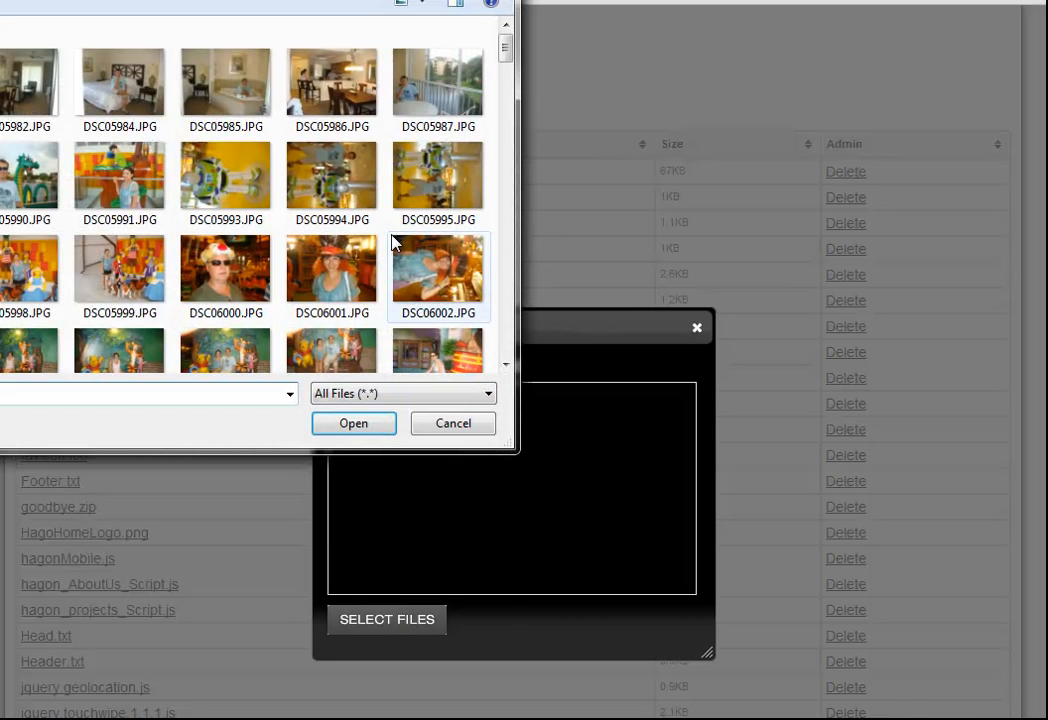
click(121, 79)
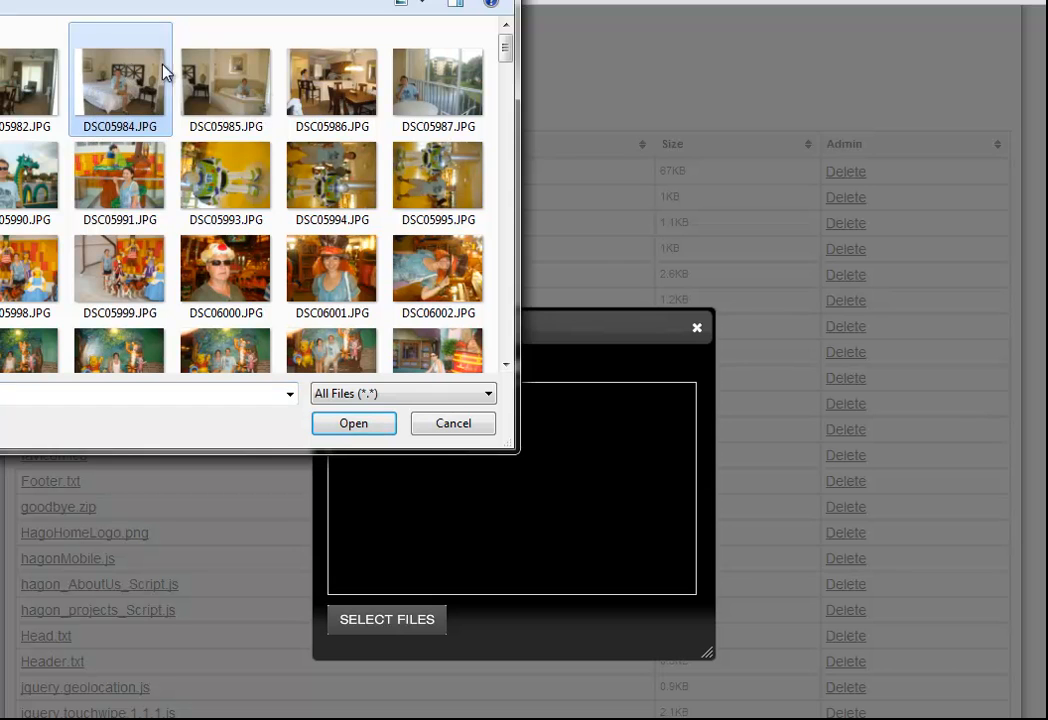
ctrl+click(240, 80)
click(350, 423)
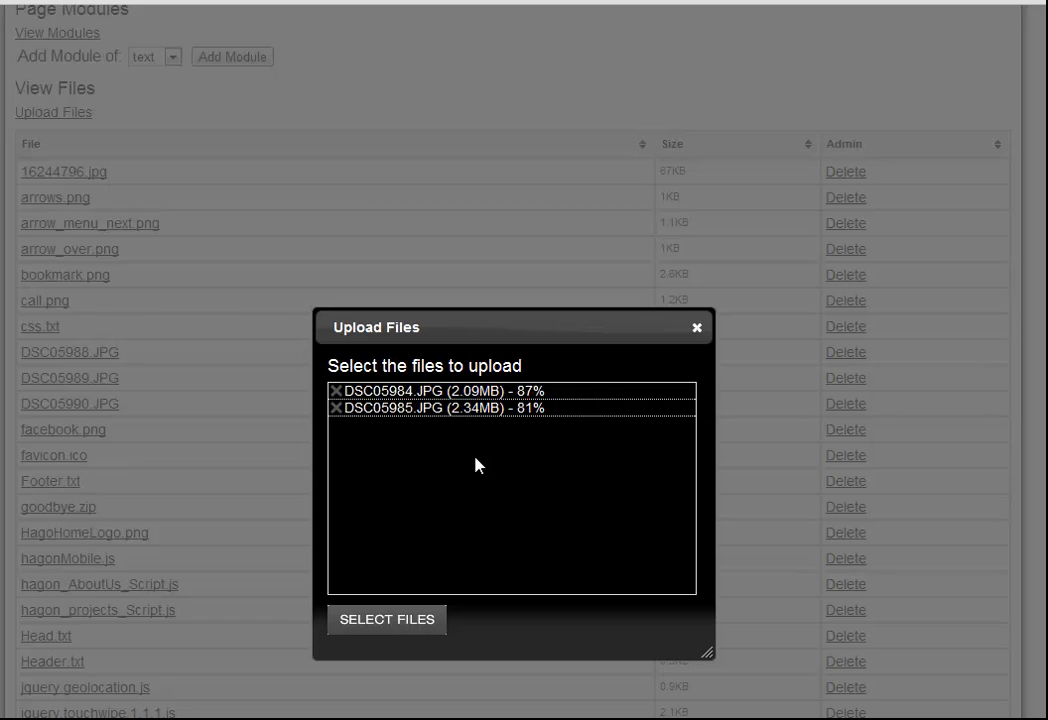
click(698, 329)
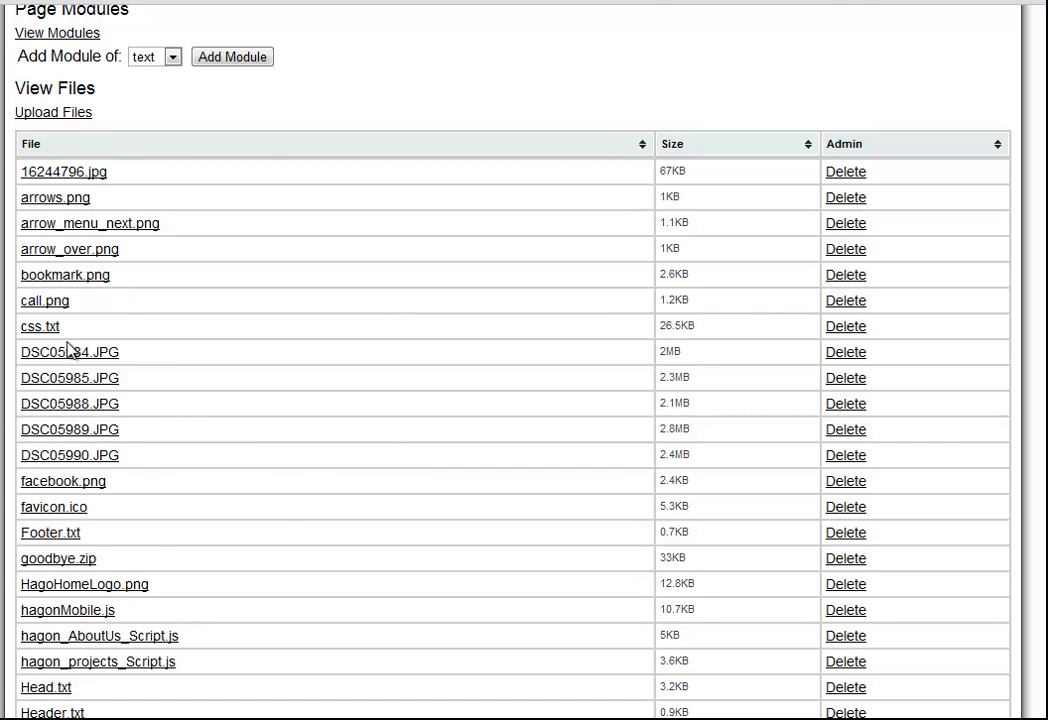
scroll(345, 350, down, 5)
scroll(335, 335, down, 5)
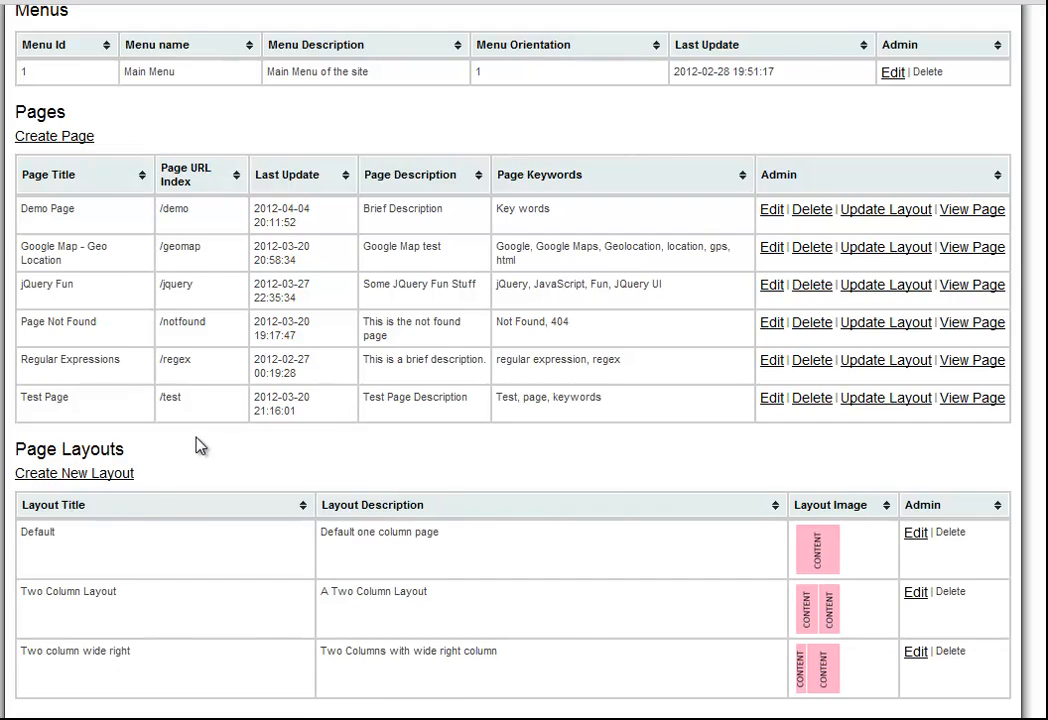
scroll(264, 444, up, 3)
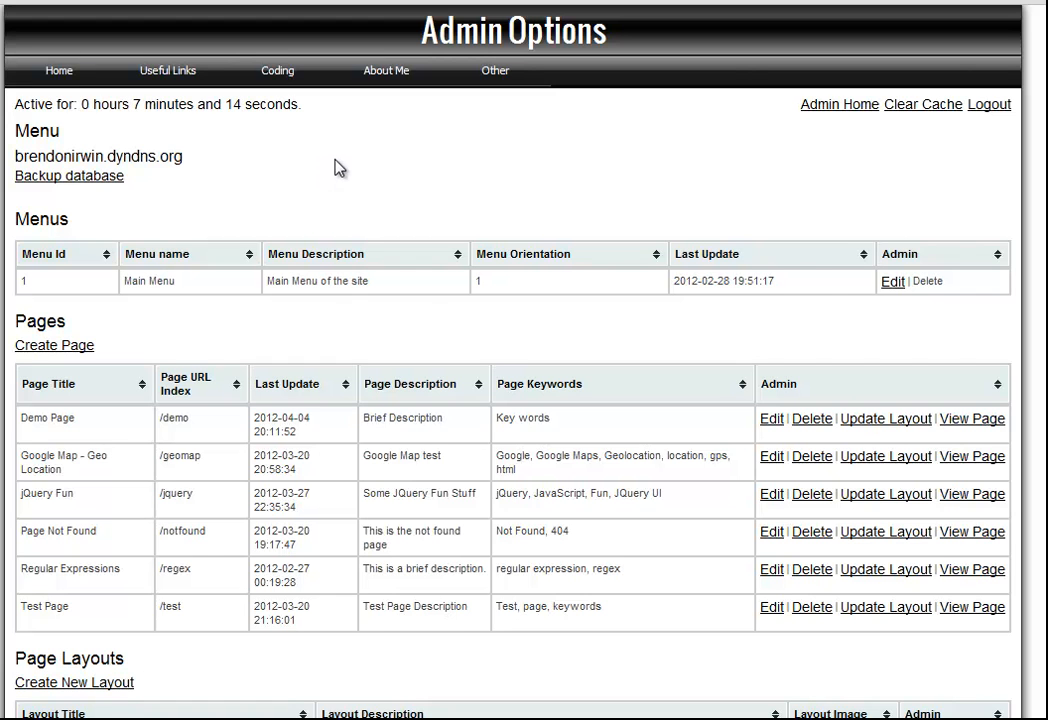
scroll(338, 166, down, 6)
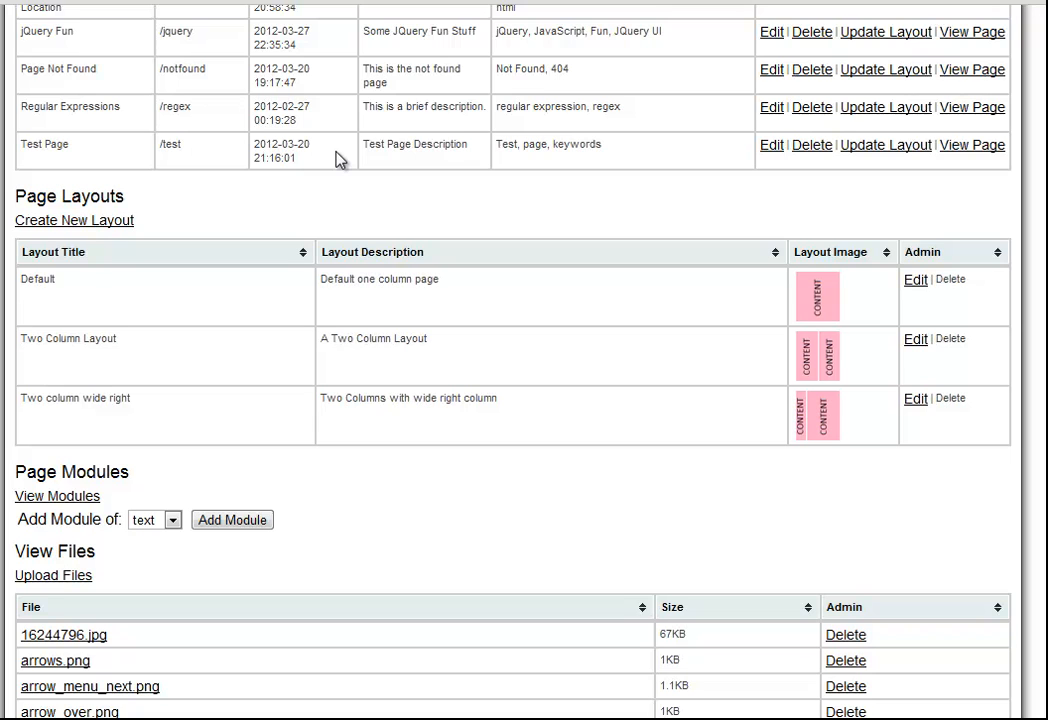